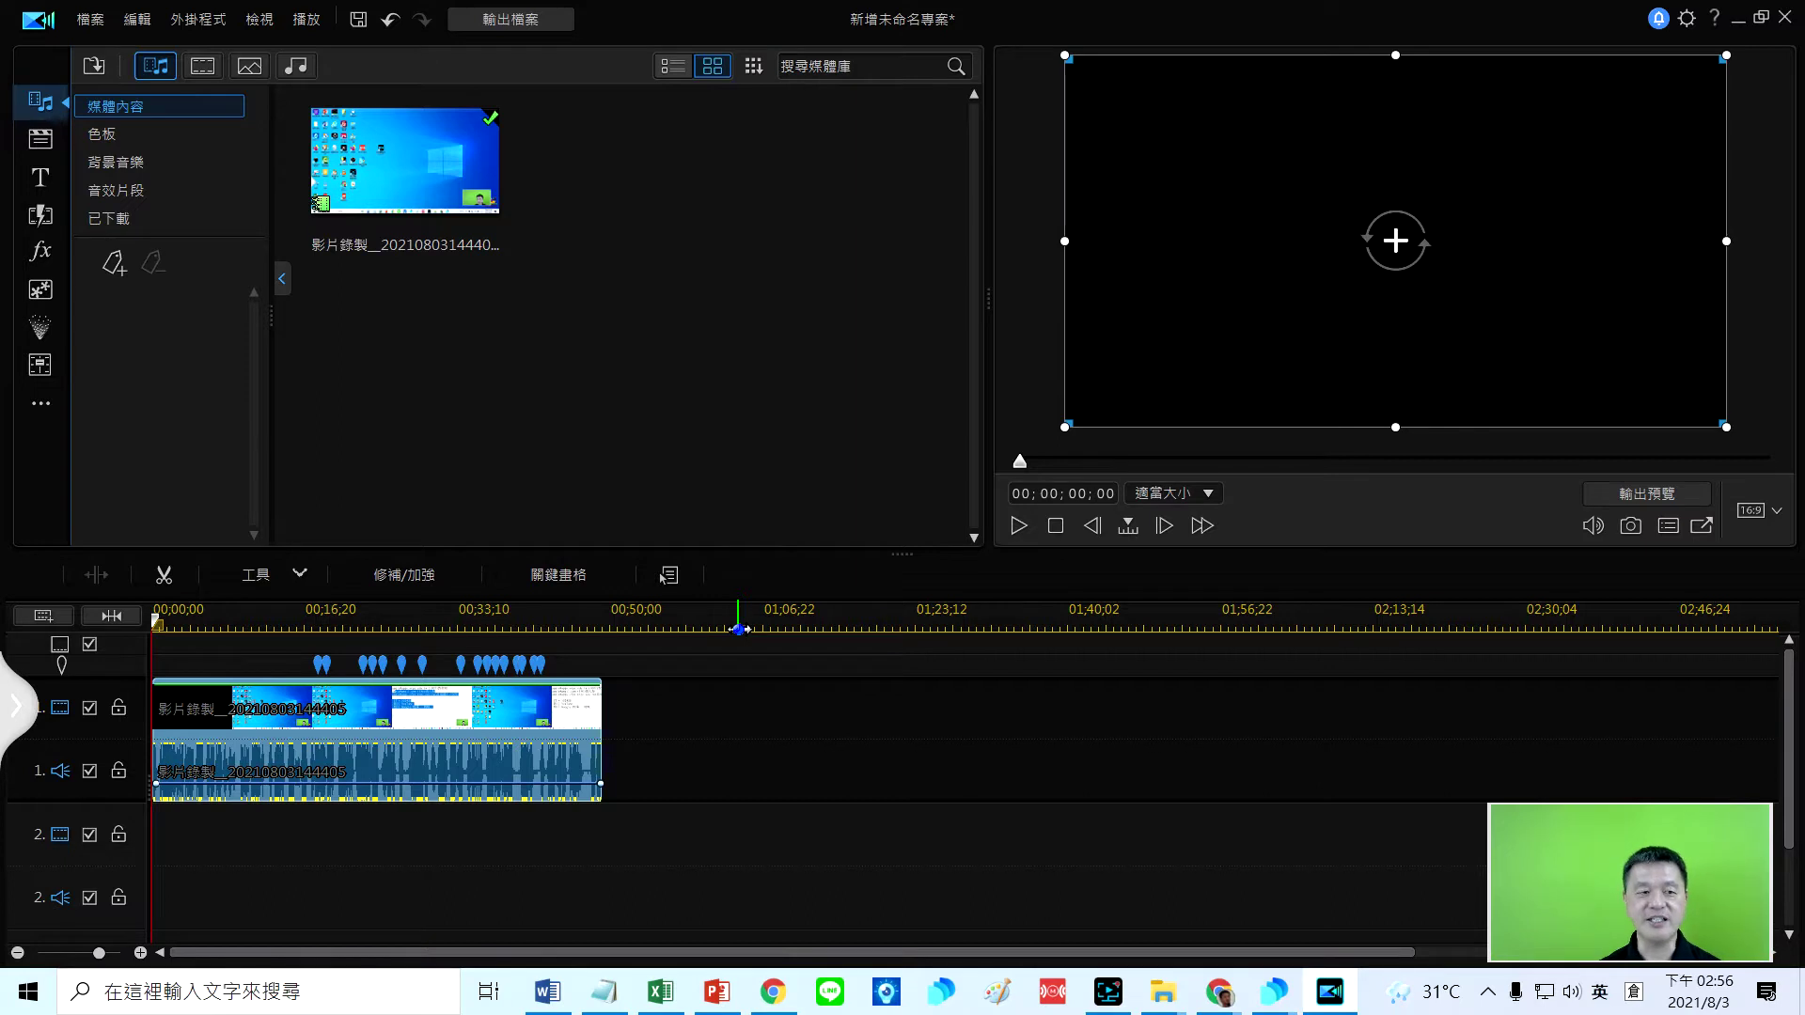
- Widen the timeline scale, then play the clip from the start and pause at 00;00;05;06
drag(331, 617, 703, 605)
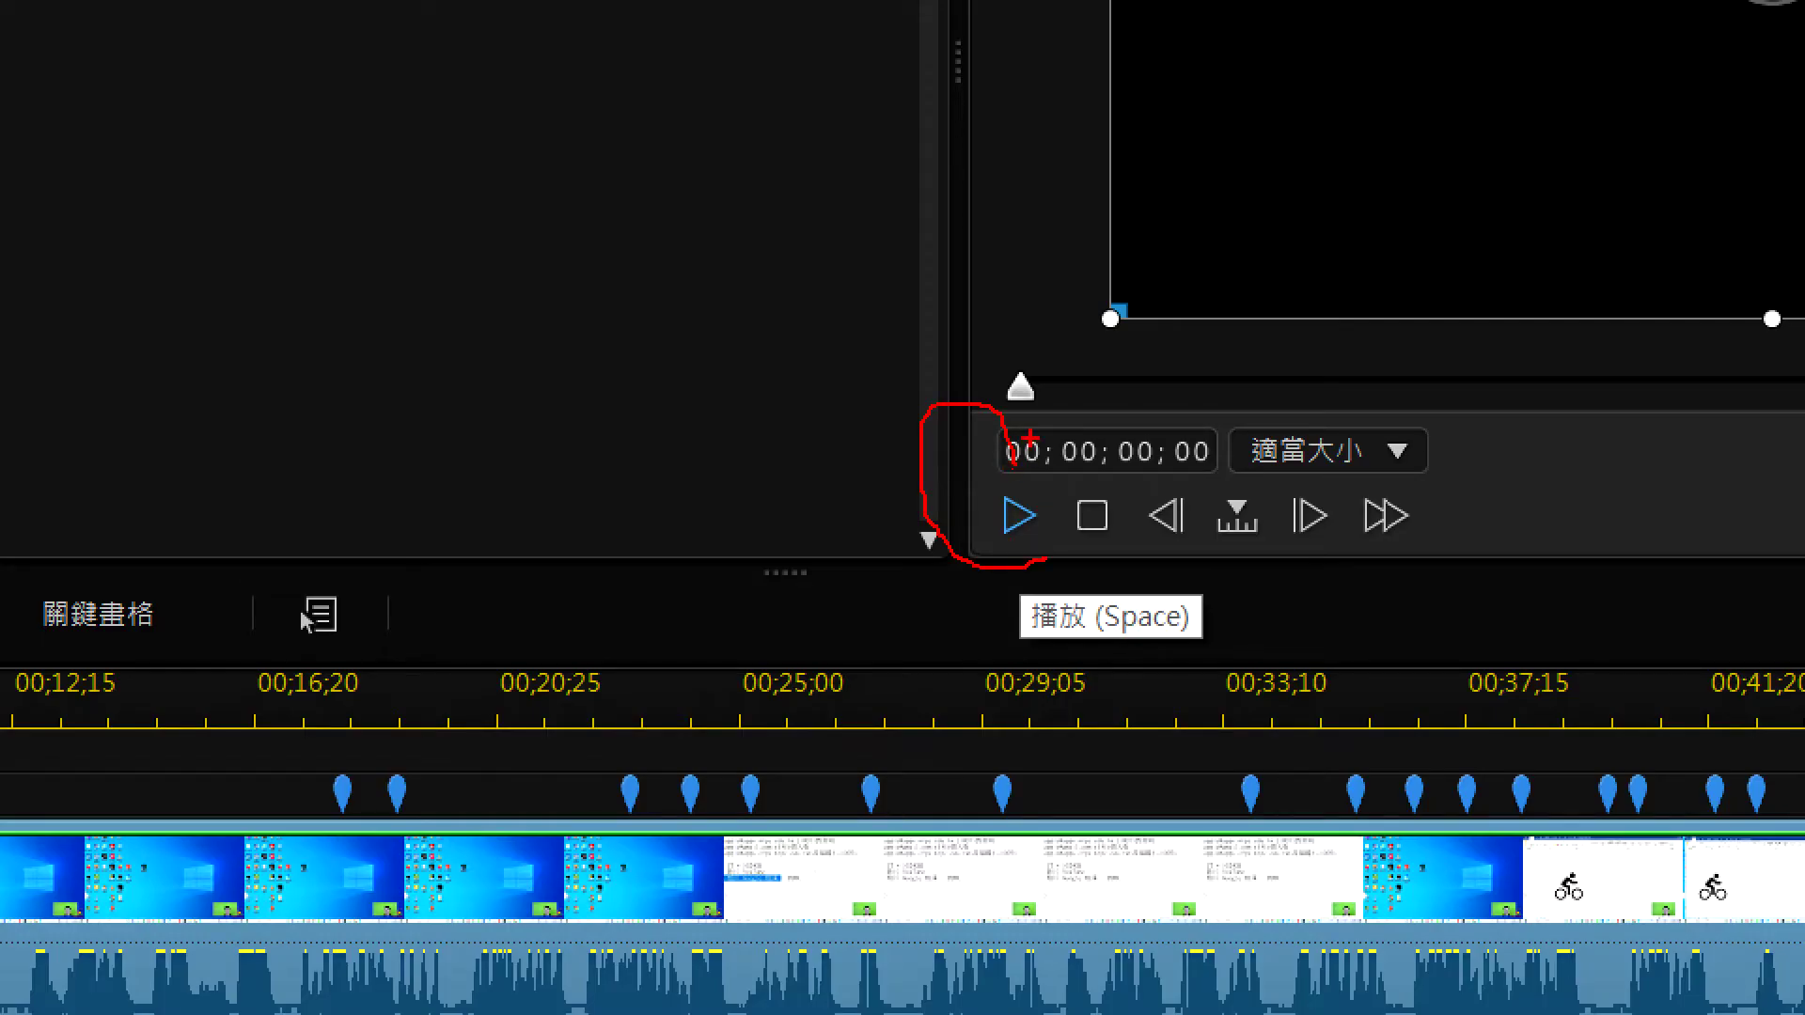
drag(1030, 439, 1030, 360)
drag(1083, 435, 1083, 361)
drag(1134, 425, 1134, 351)
key(Escape)
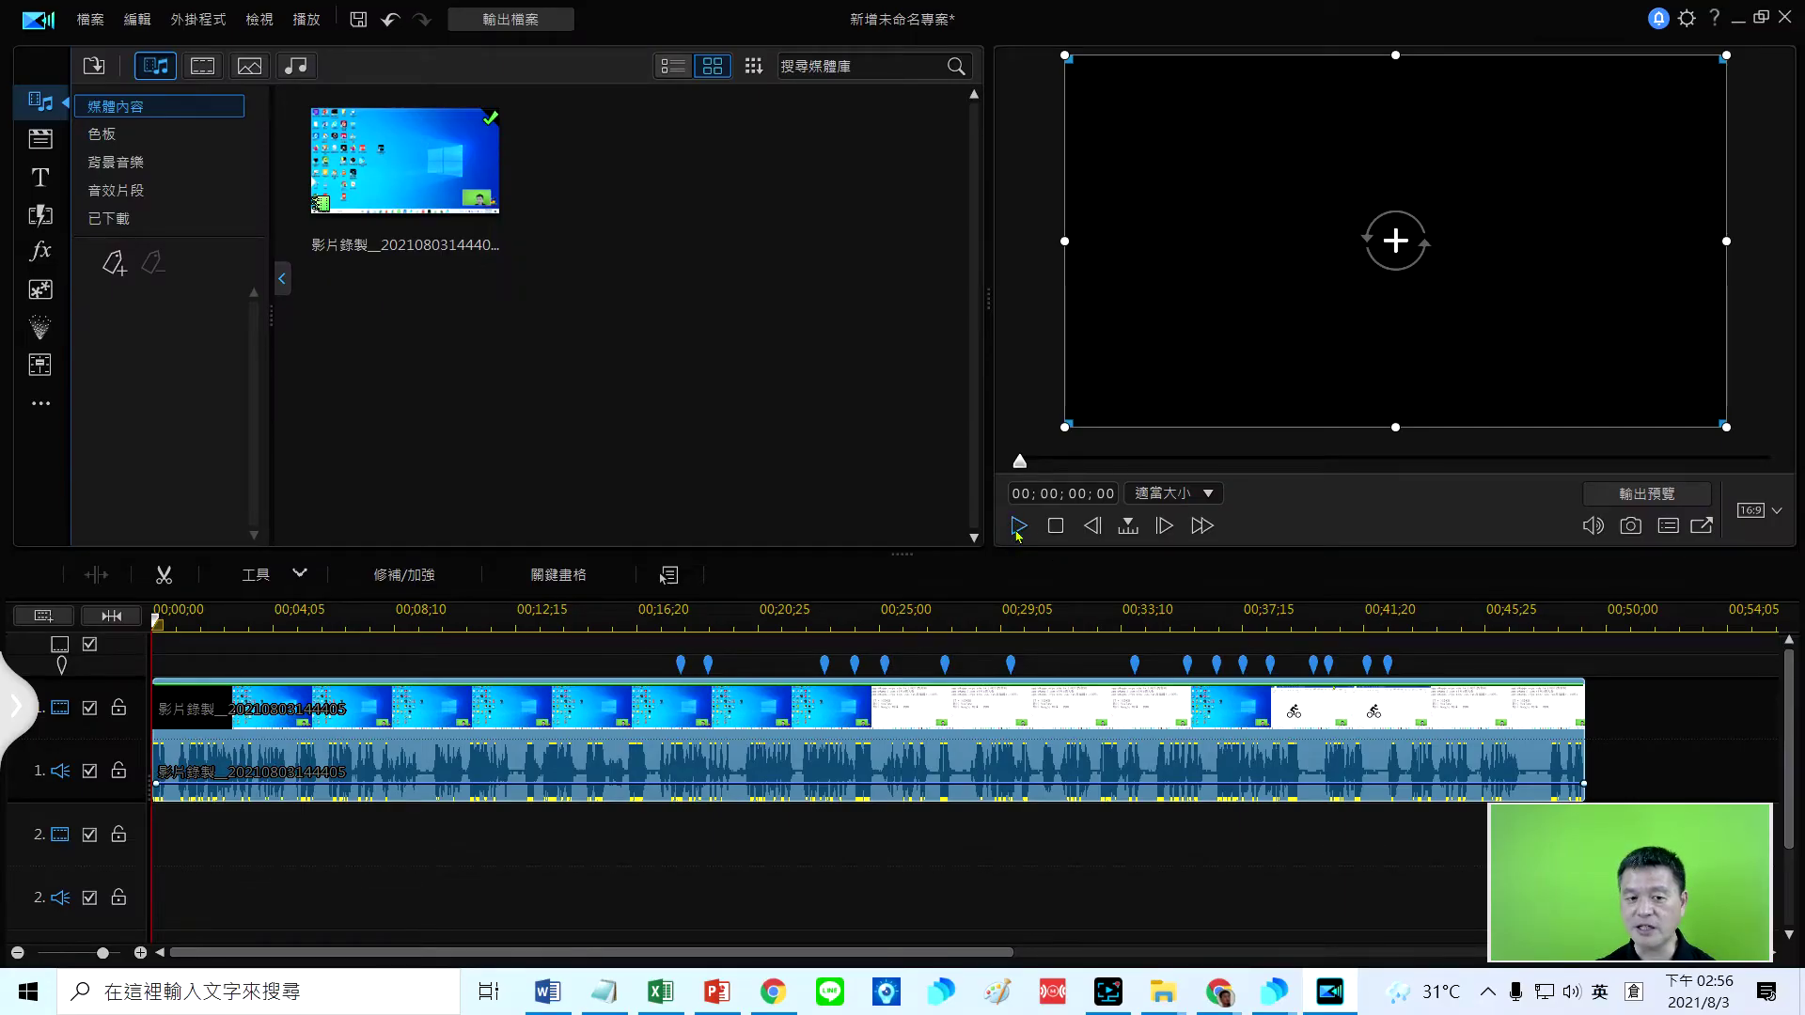
click(1020, 526)
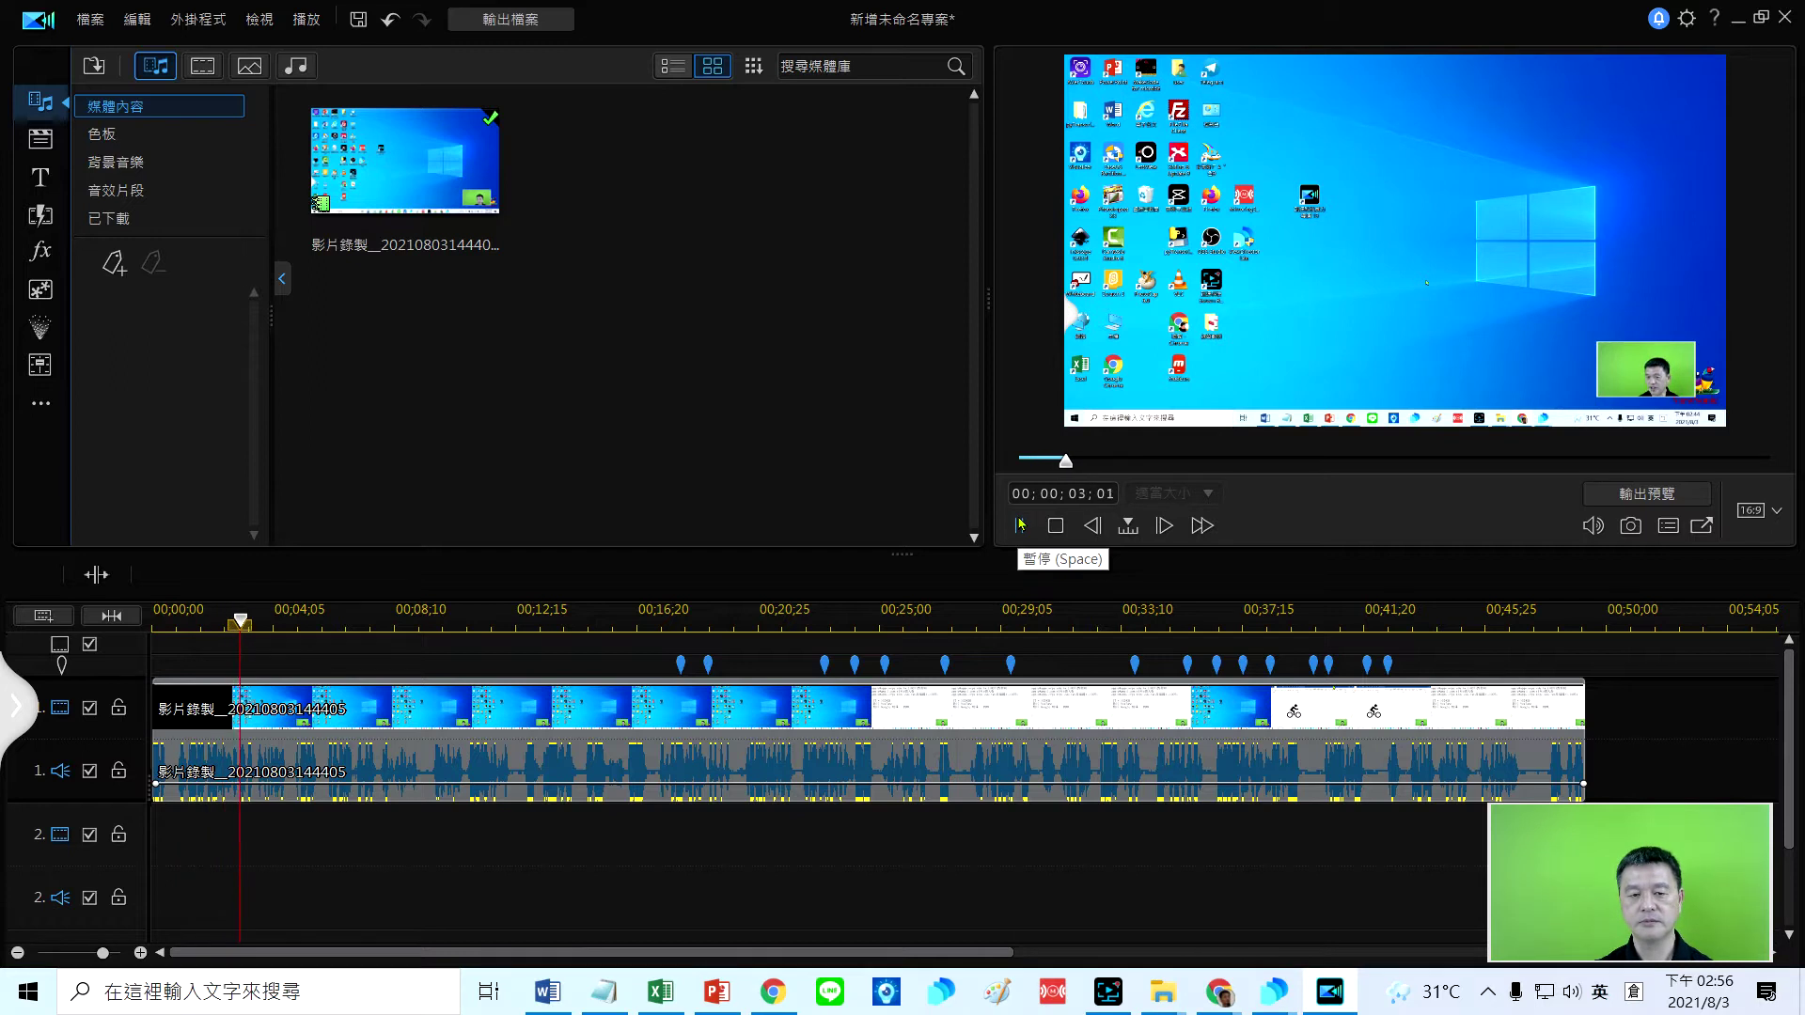
click(1019, 526)
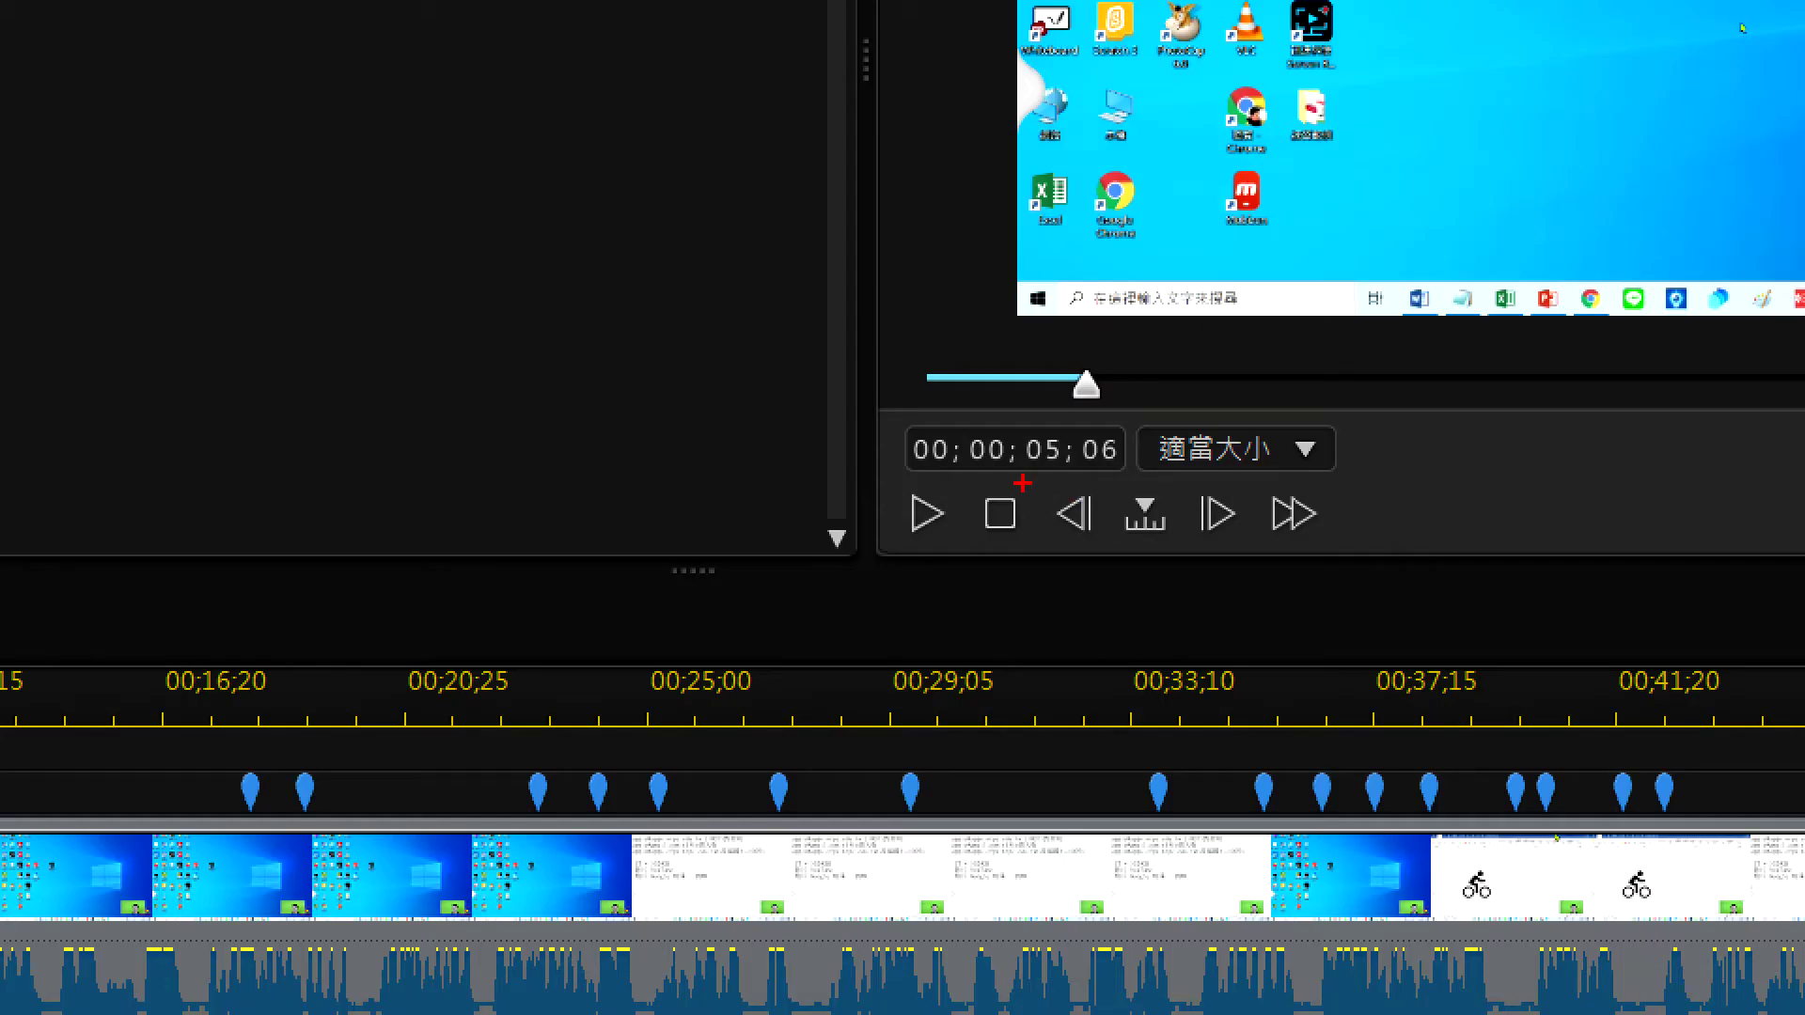
drag(1022, 483, 1126, 479)
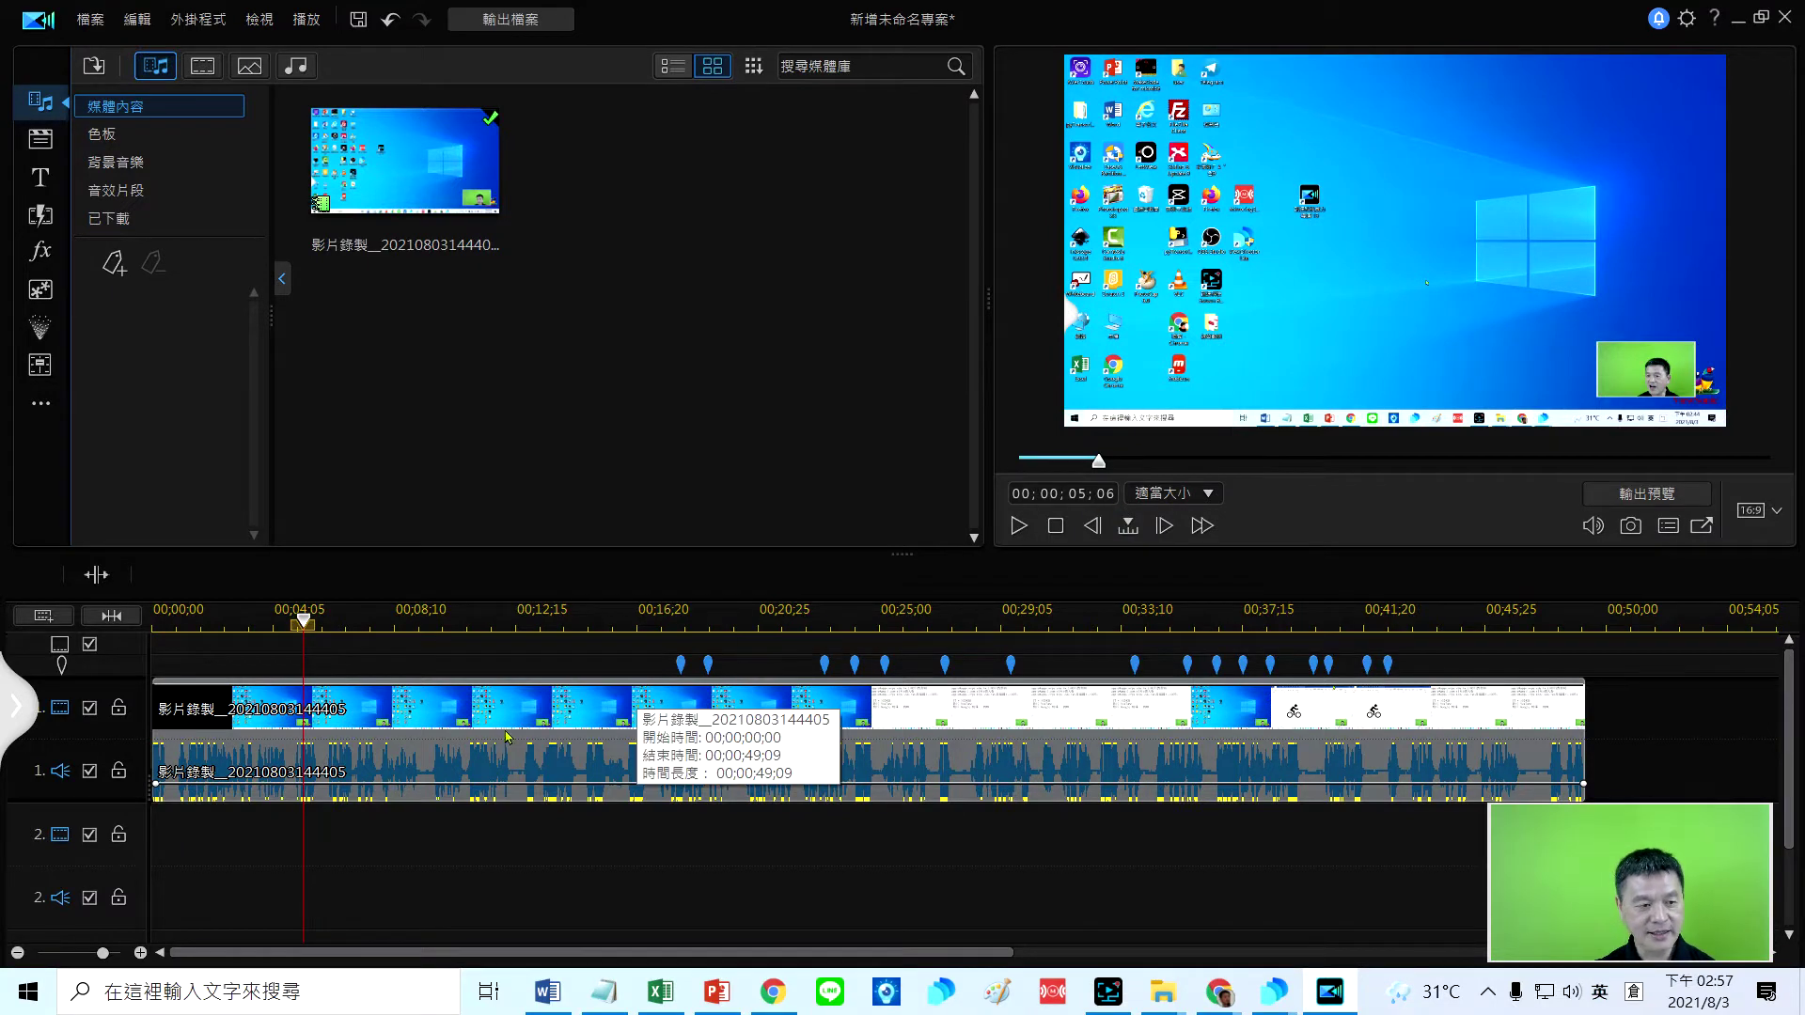
- Split the clip on track 1 at the 00;00;05;06 playhead position
click(409, 724)
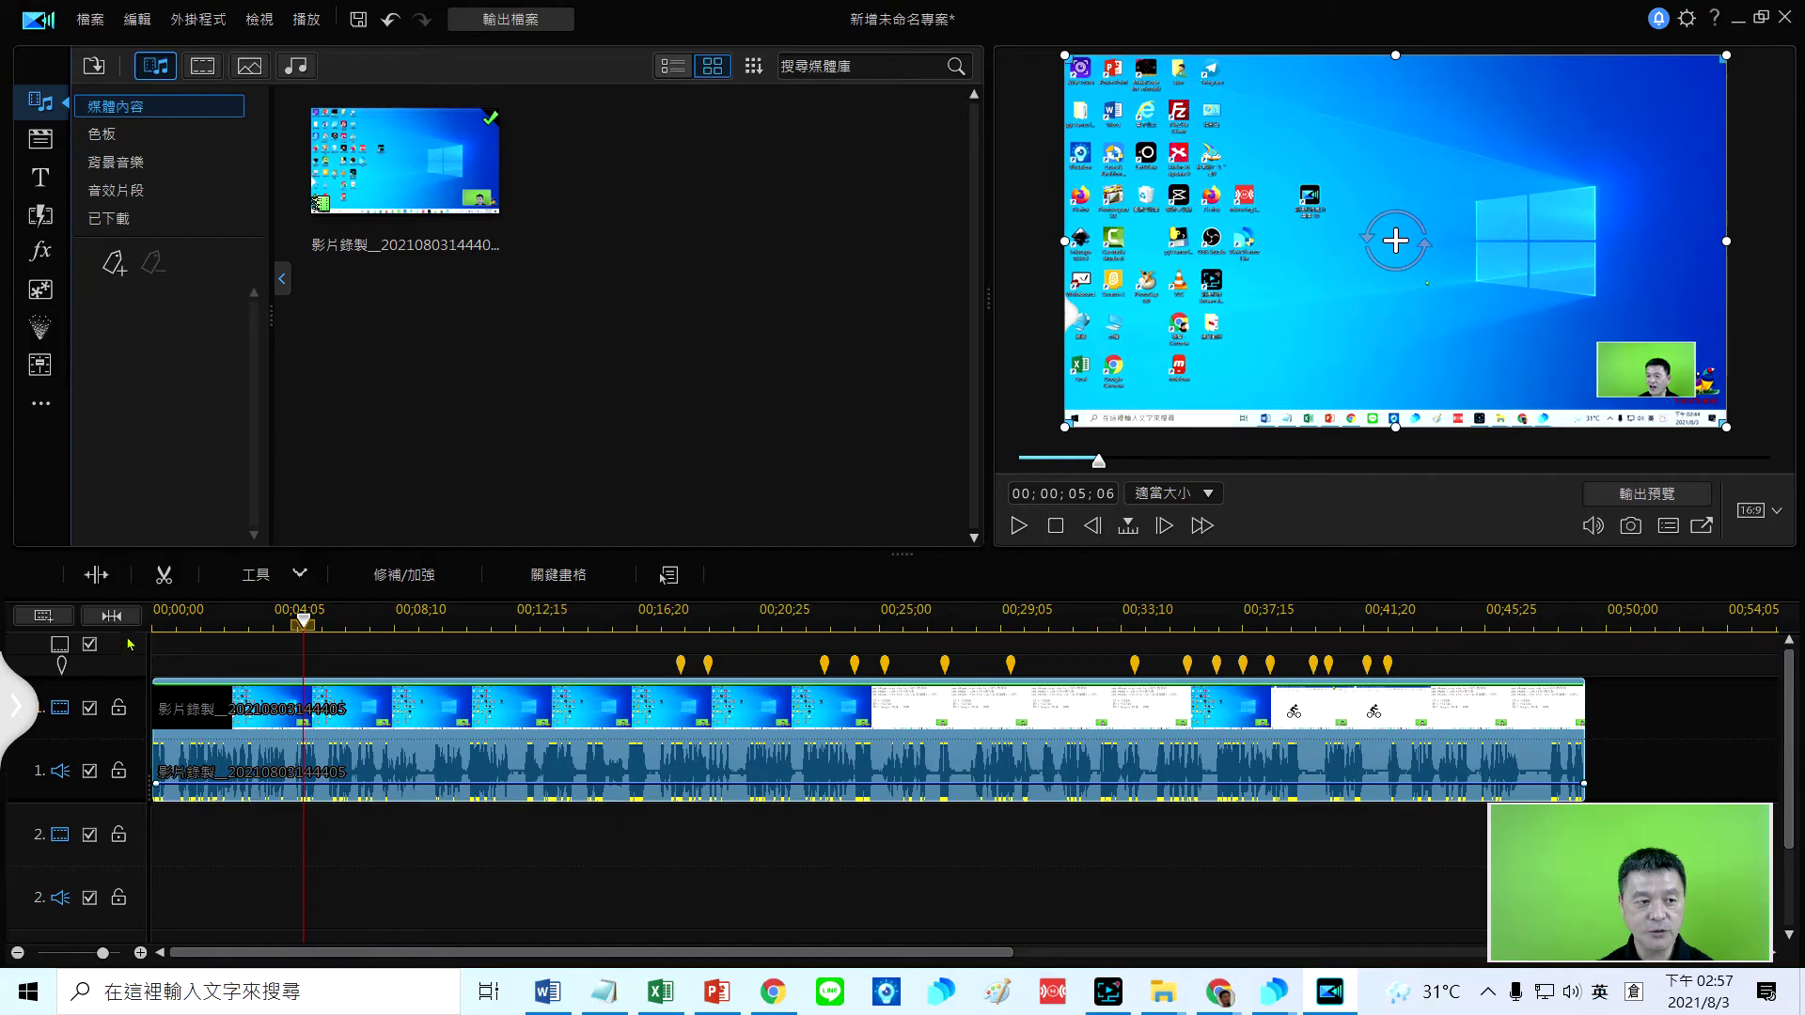
click(92, 574)
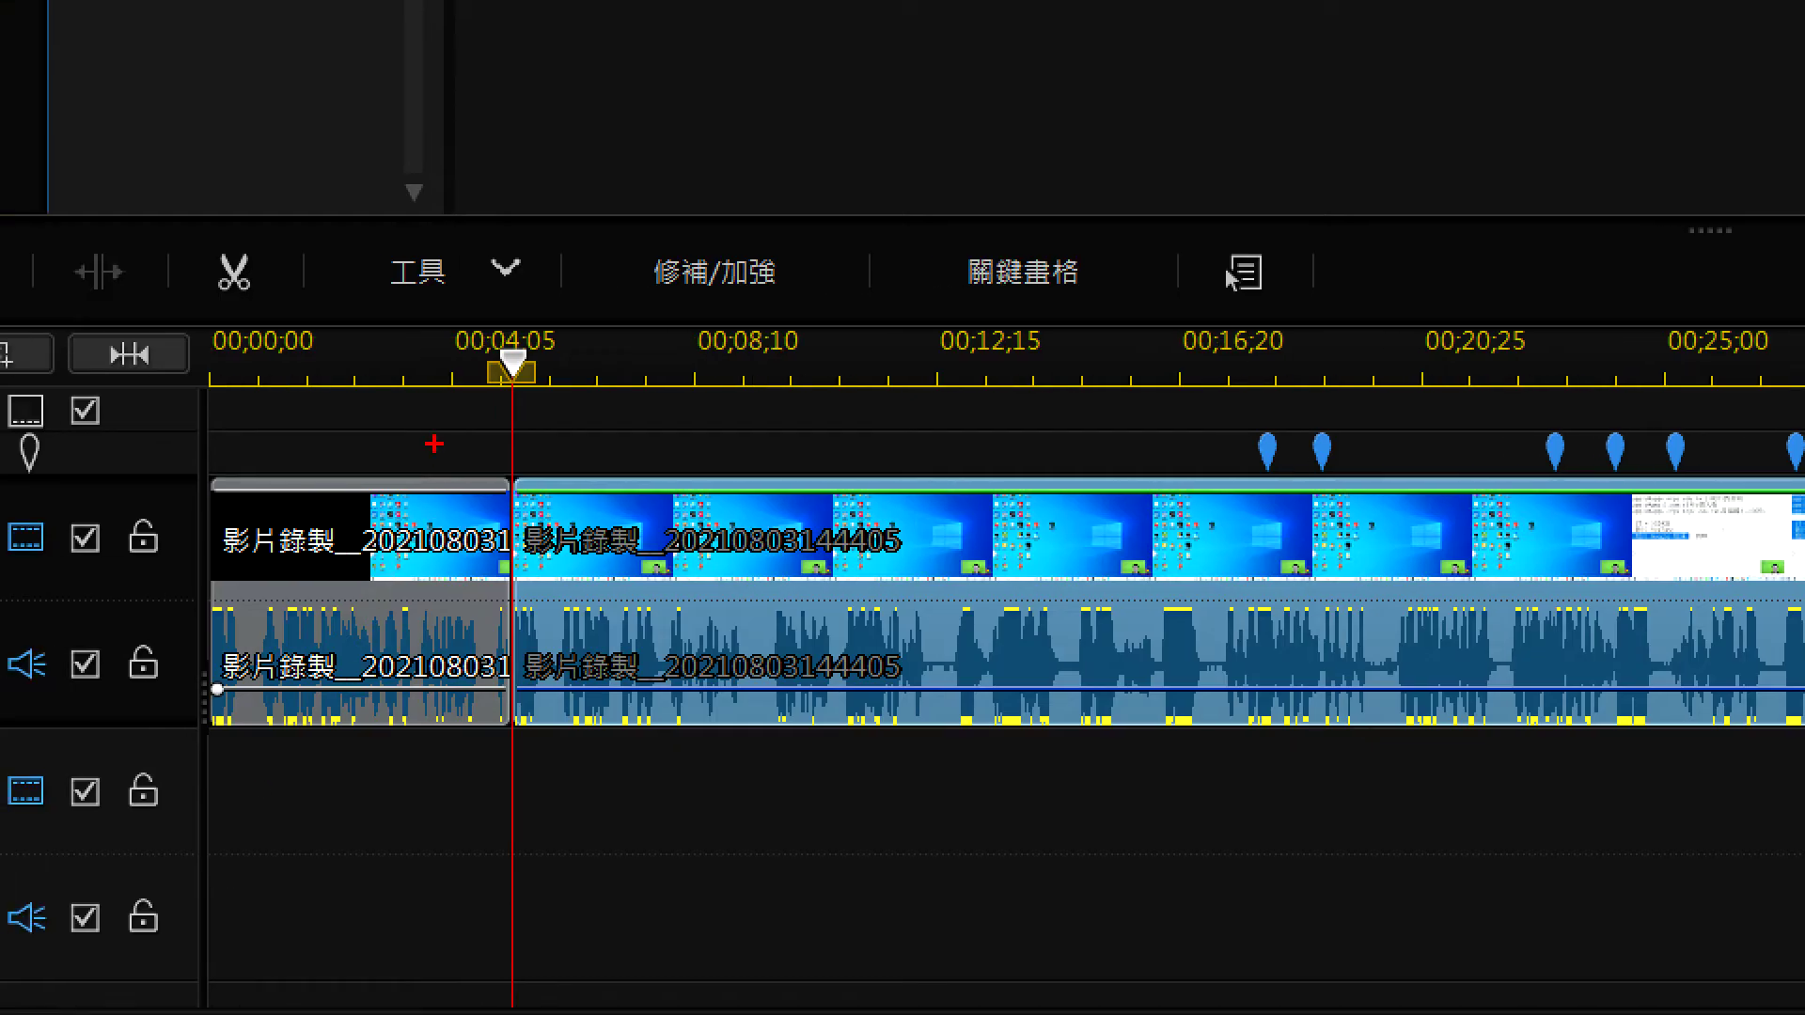
drag(430, 425, 340, 648)
drag(333, 397, 357, 600)
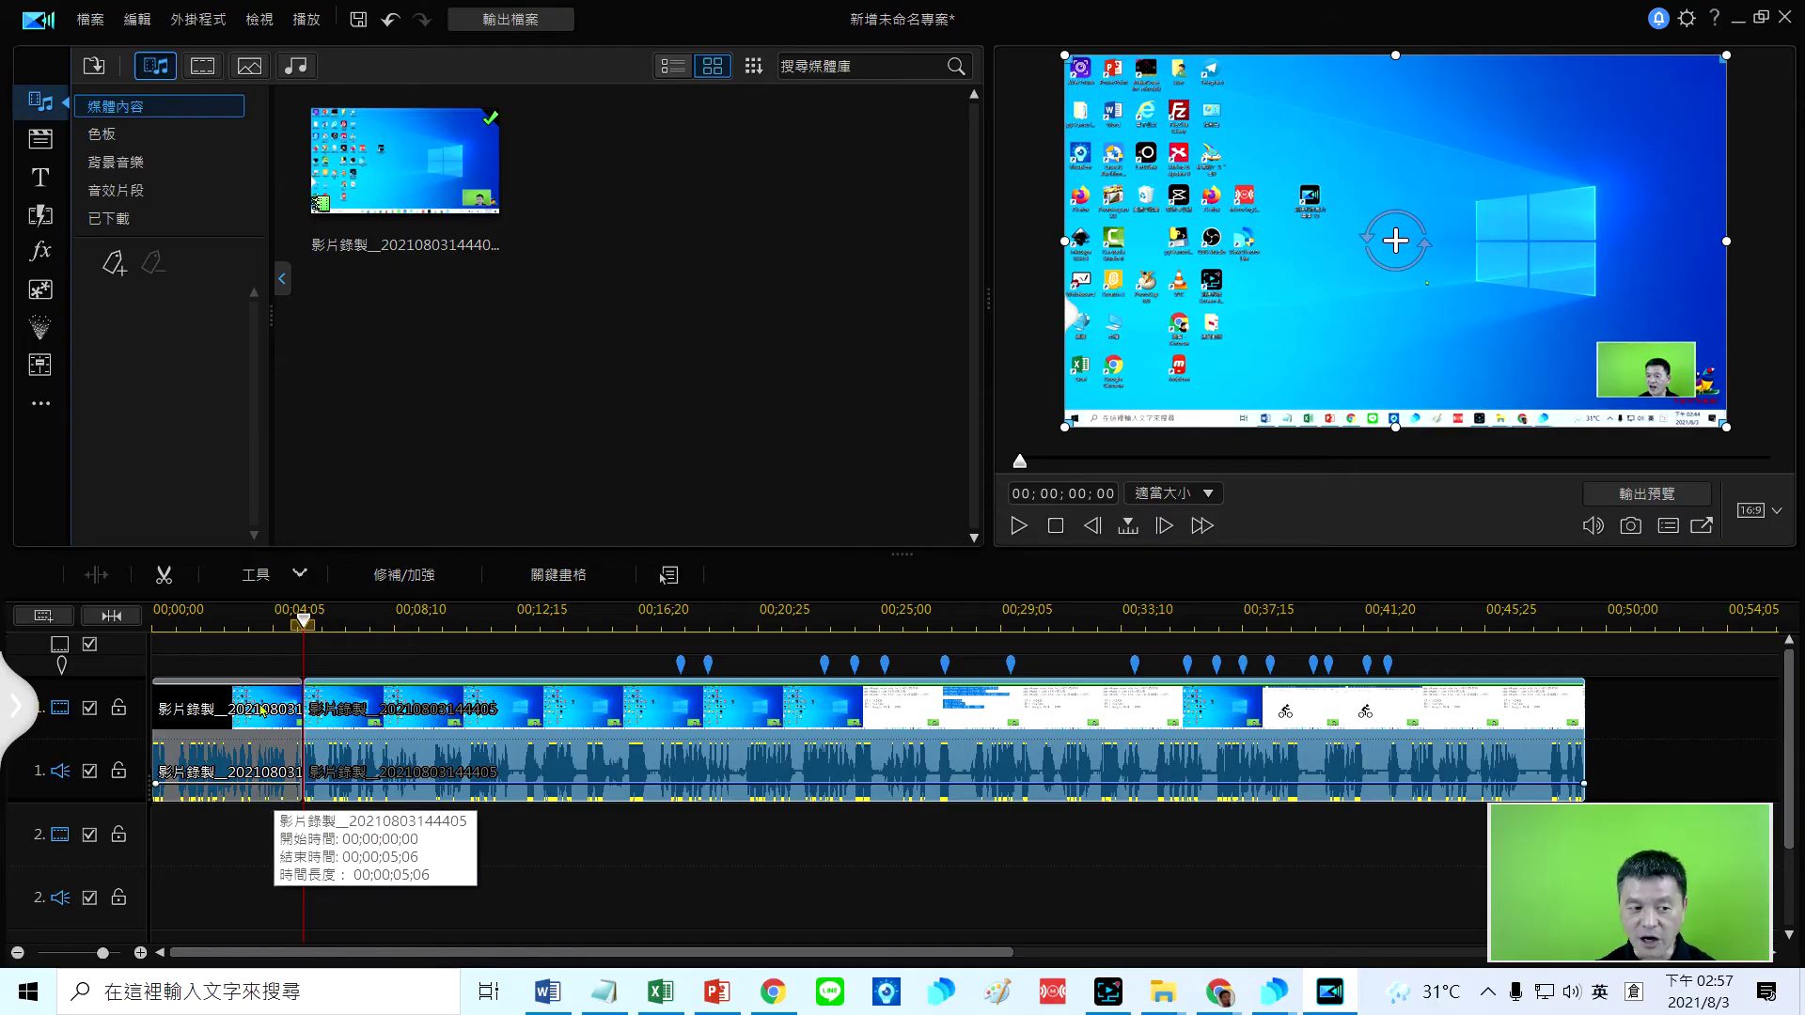
- Try removing the first segment while keeping its gap (移除並保留空隙), and undo that removal
click(437, 534)
key(Delete)
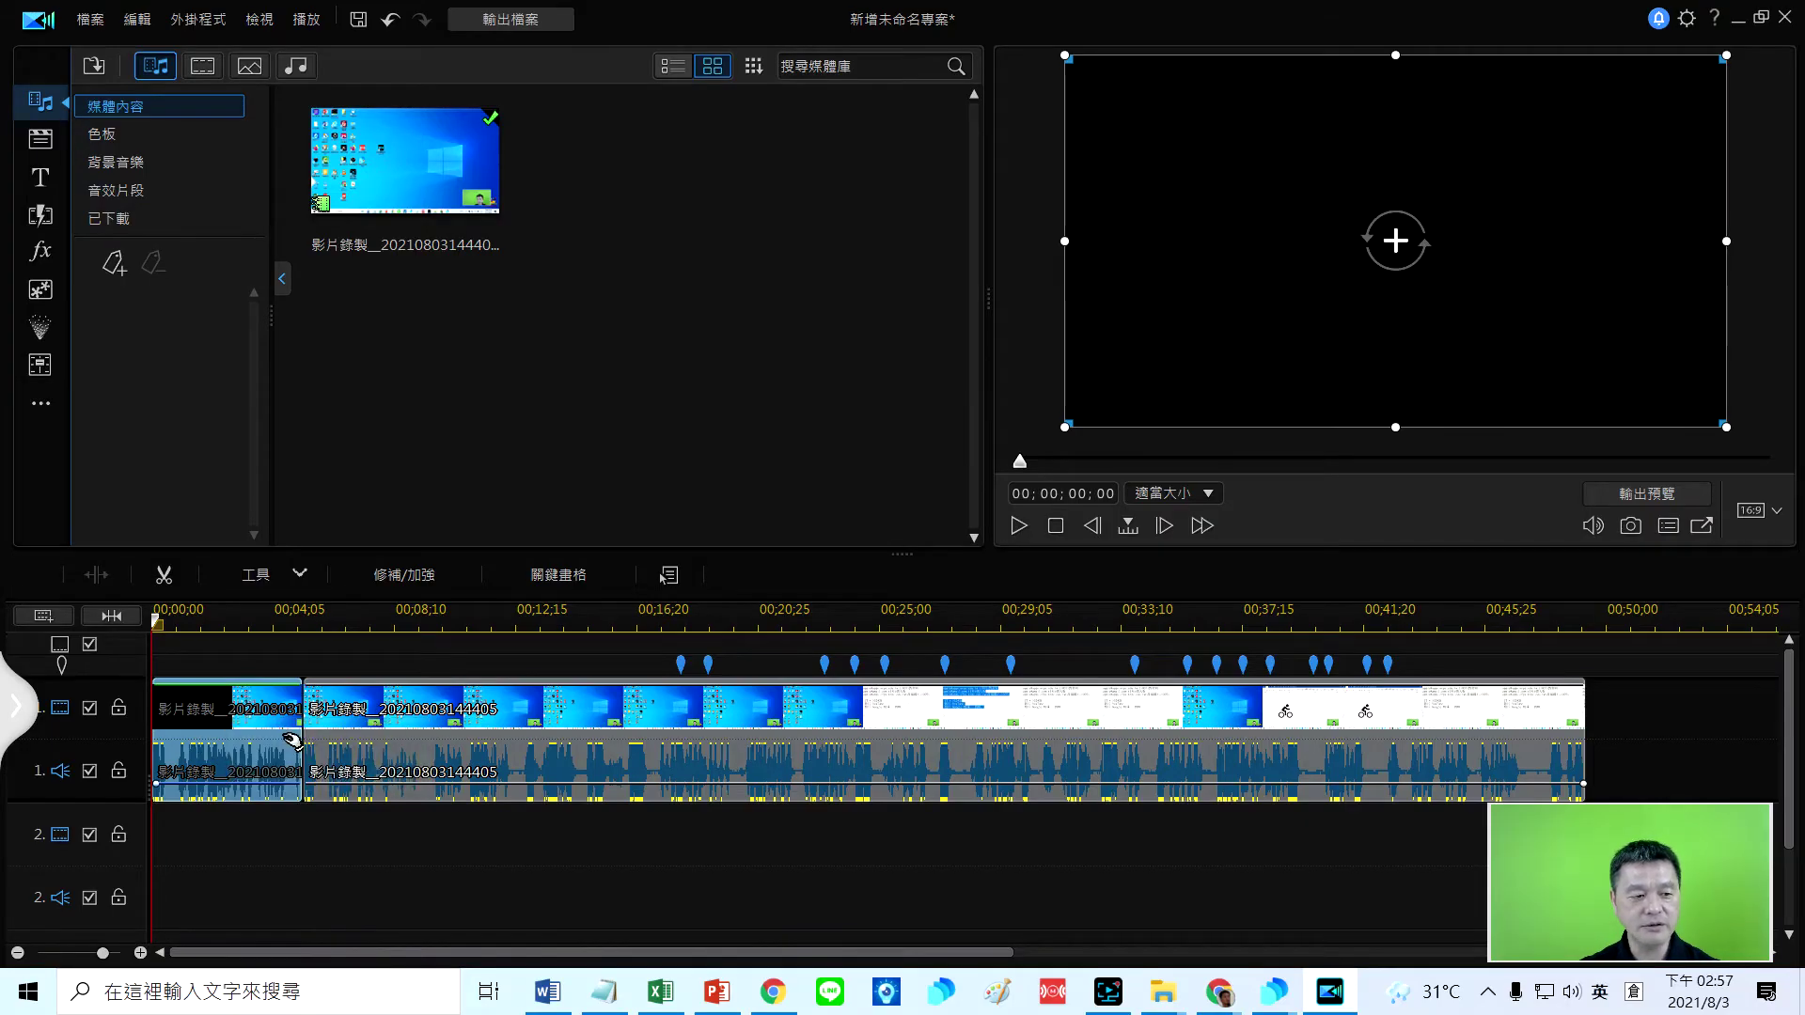
right_click(306, 743)
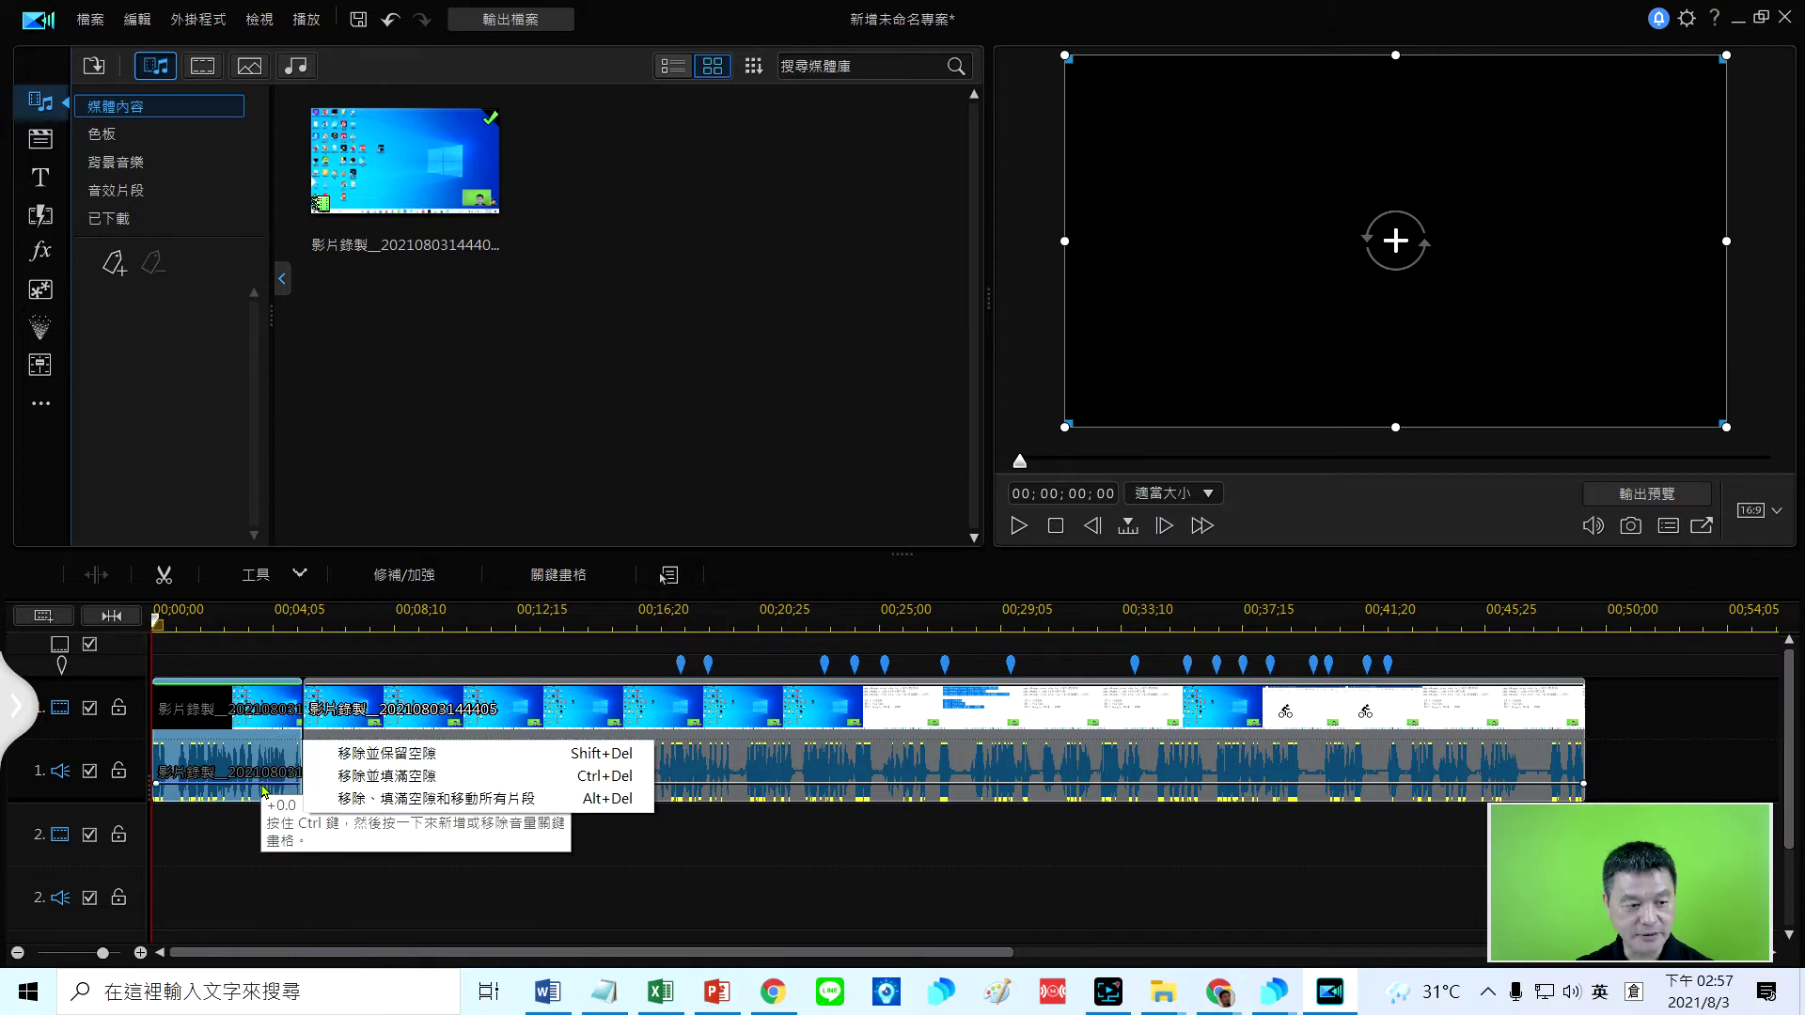
click(391, 760)
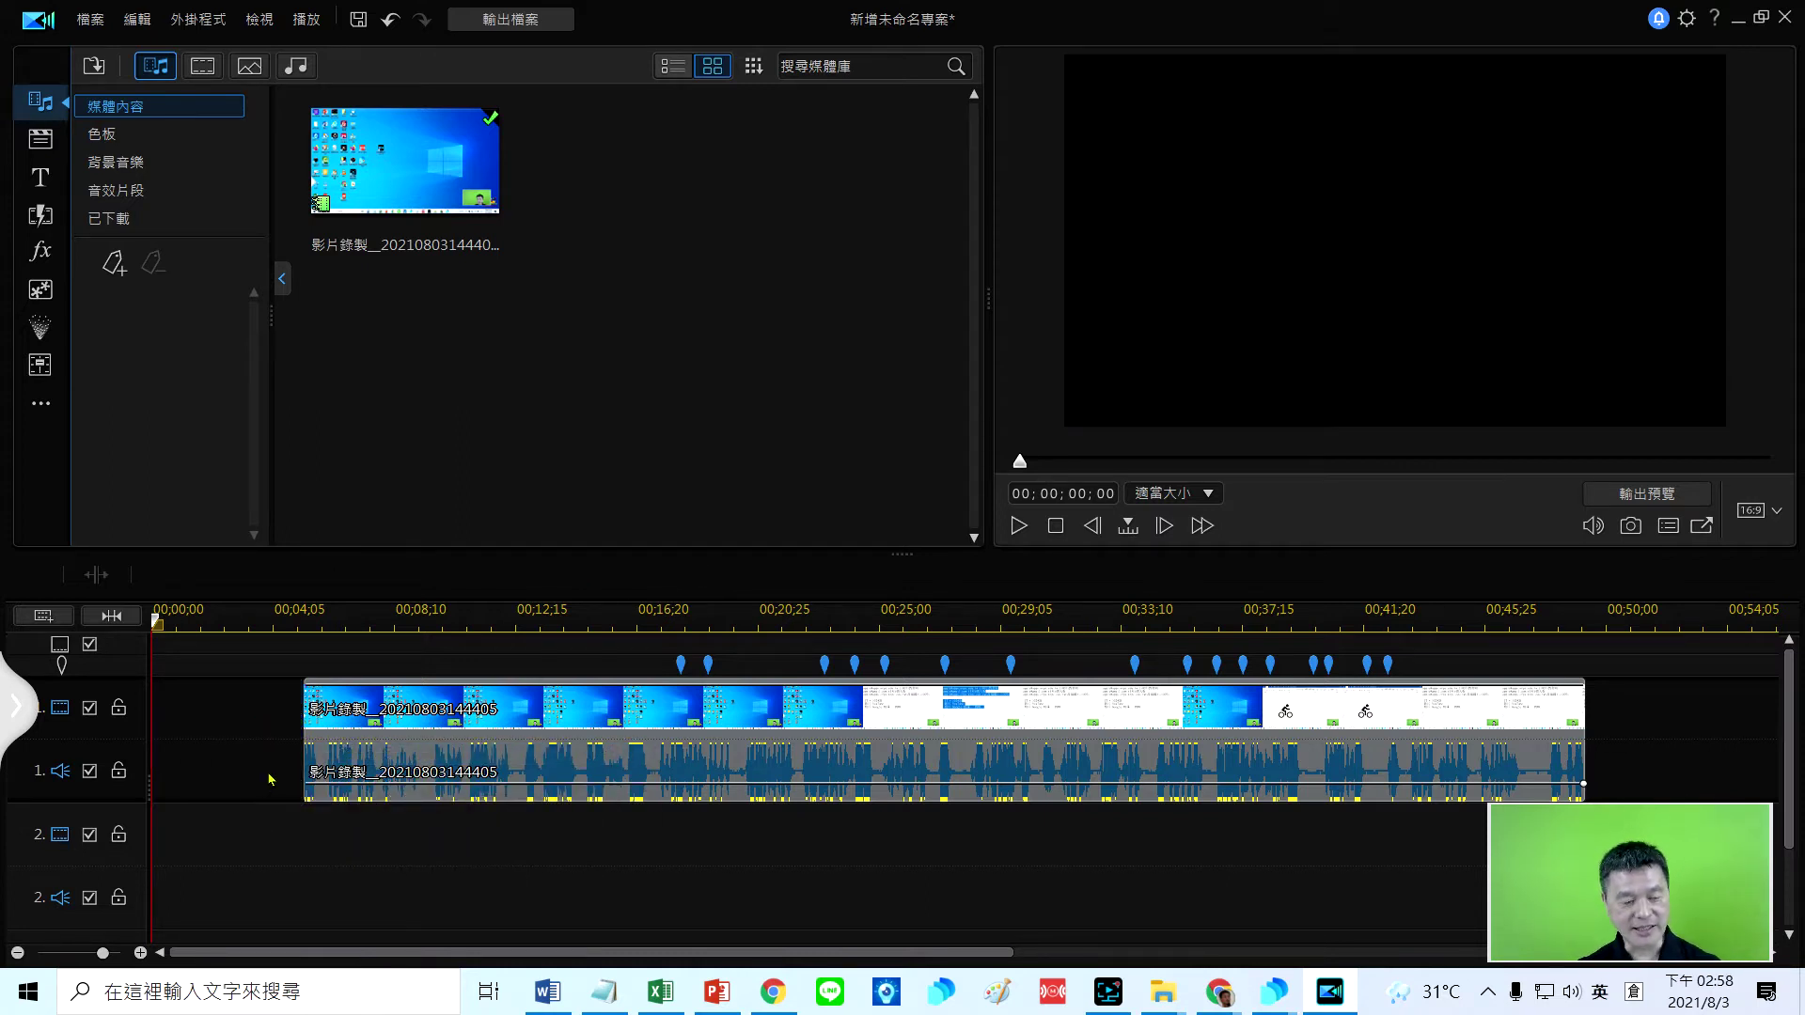
key(ctrl+z)
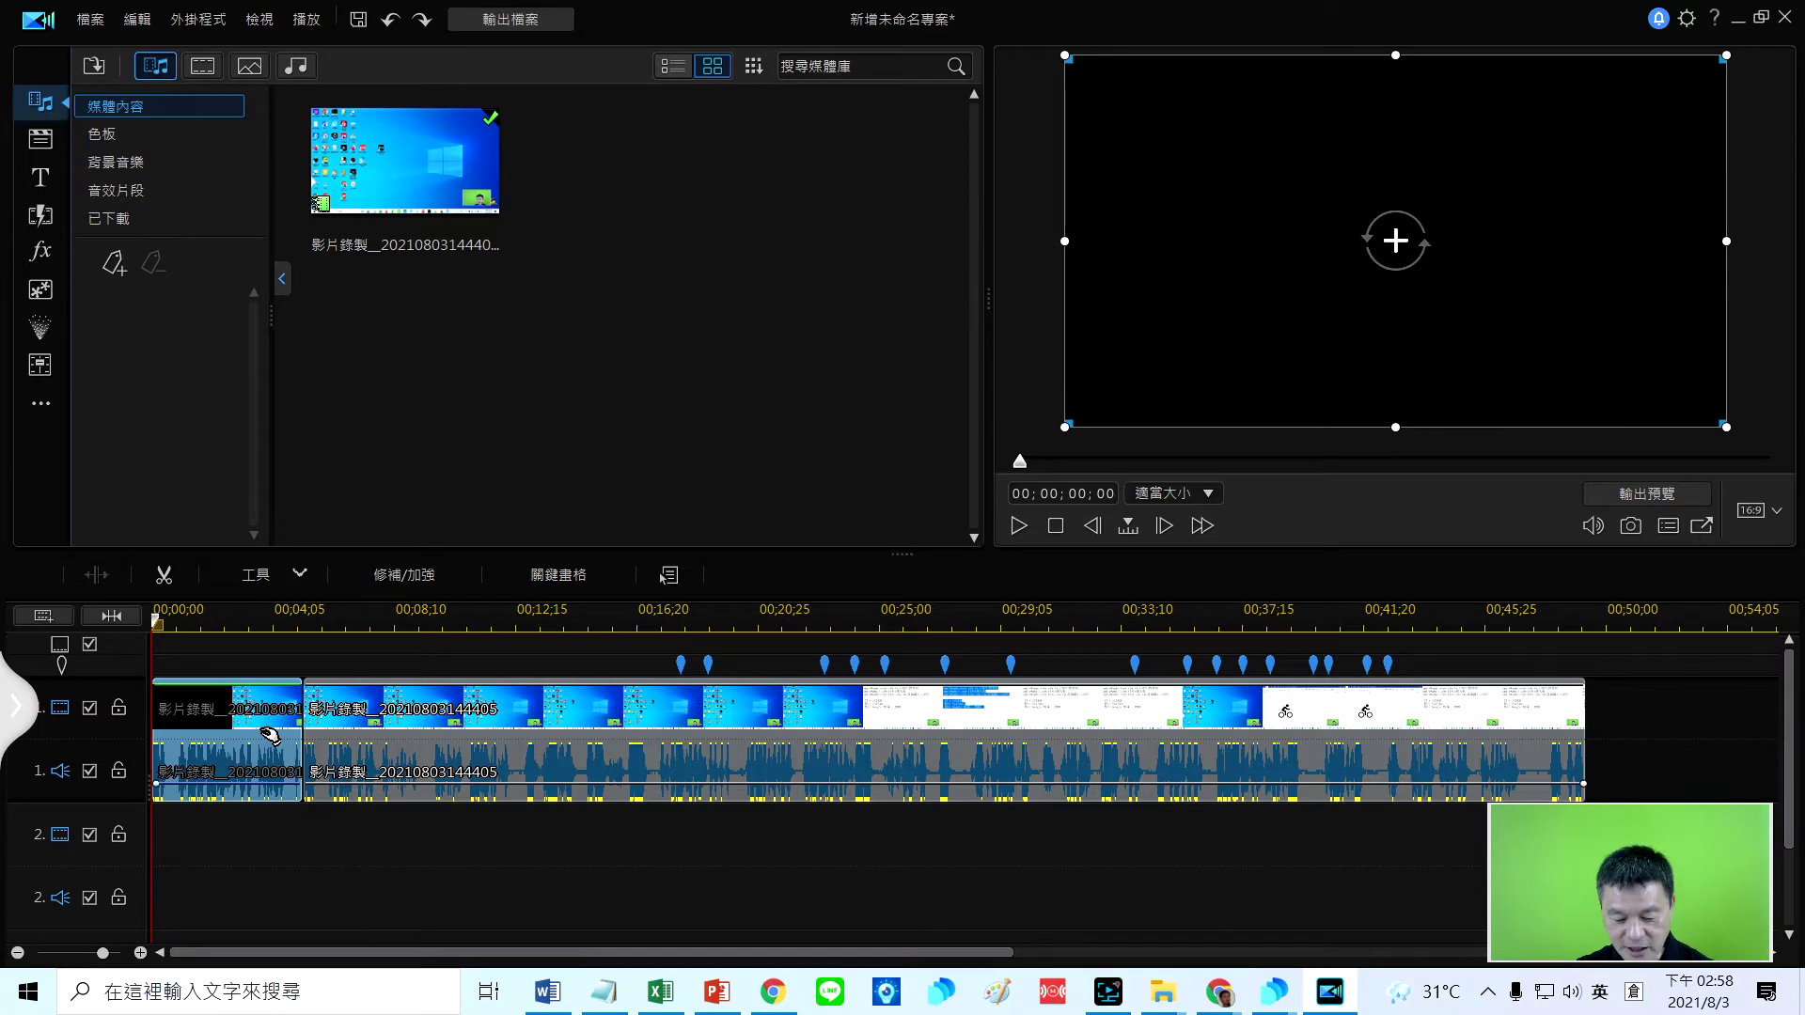
- Remove the first segment, filling the gap and moving all clips (移除、填滿空隙和移動所有片段)
right_click(303, 741)
click(459, 799)
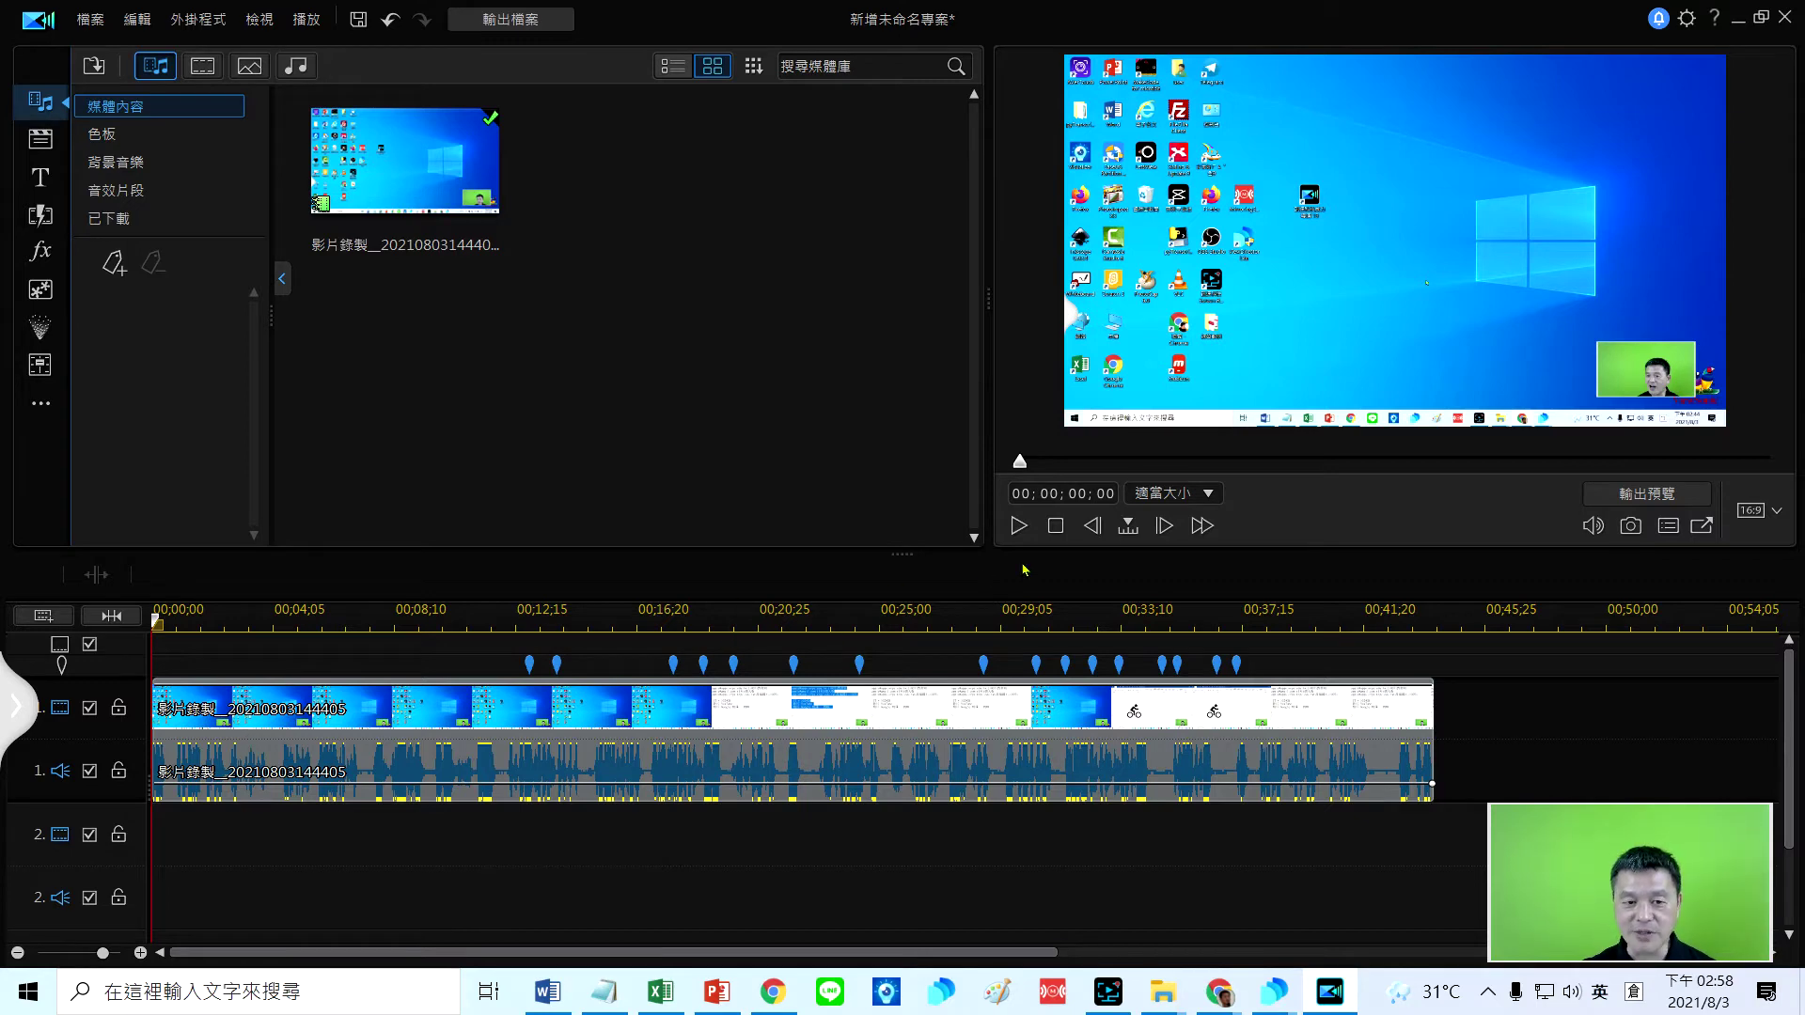
- Play the shortened clip from the start, pause at 00;00;04;12, and enlarge the timeline scale to inspect the opening waveform
click(1017, 526)
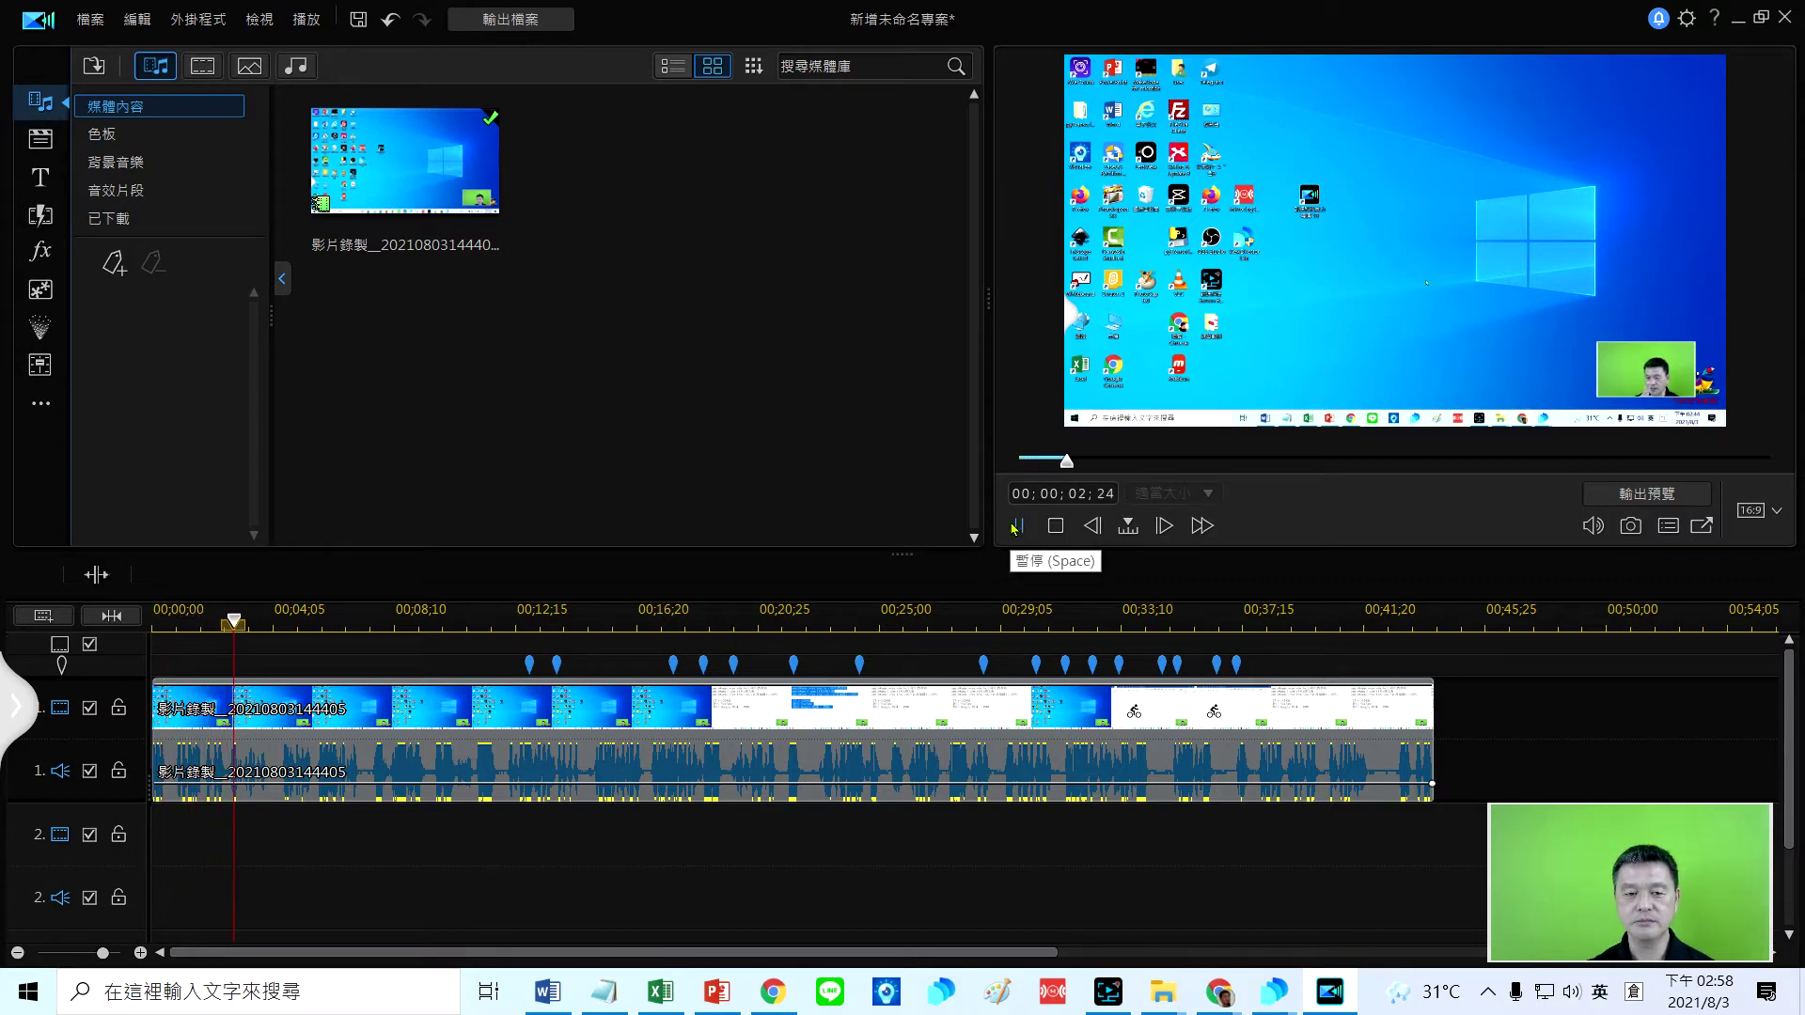
click(1017, 525)
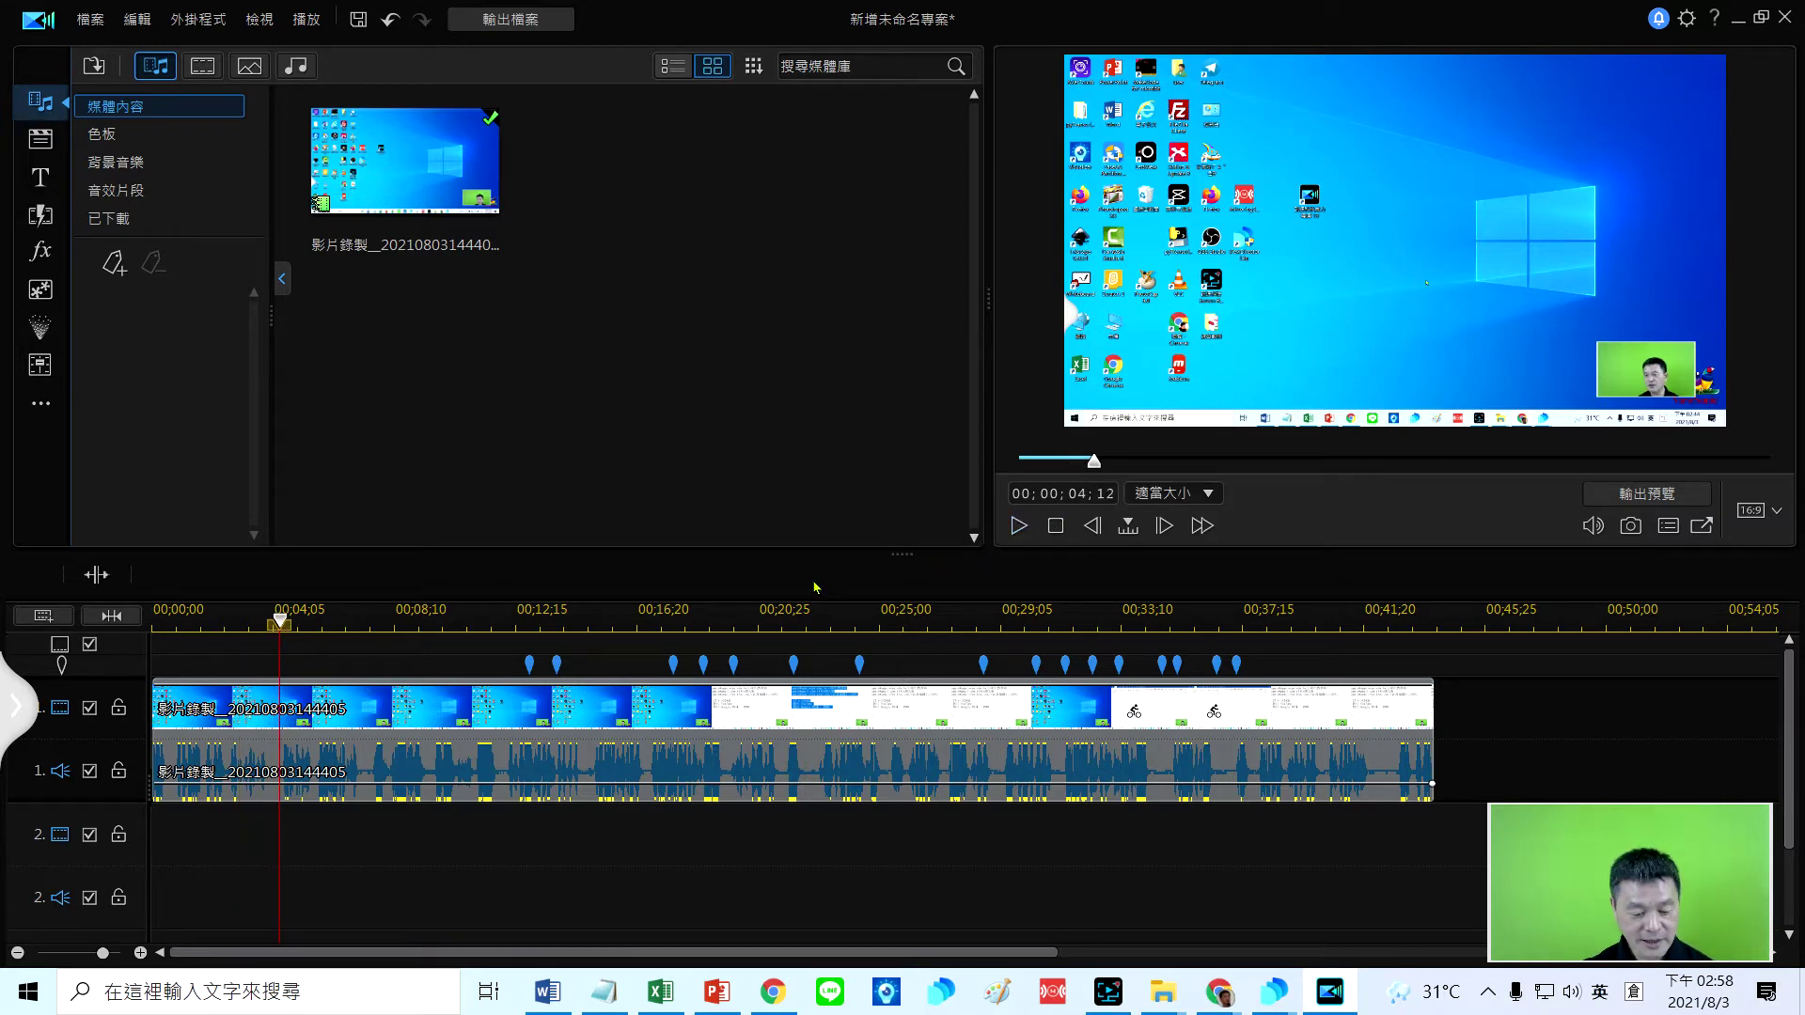
scroll(604, 949, up, 2)
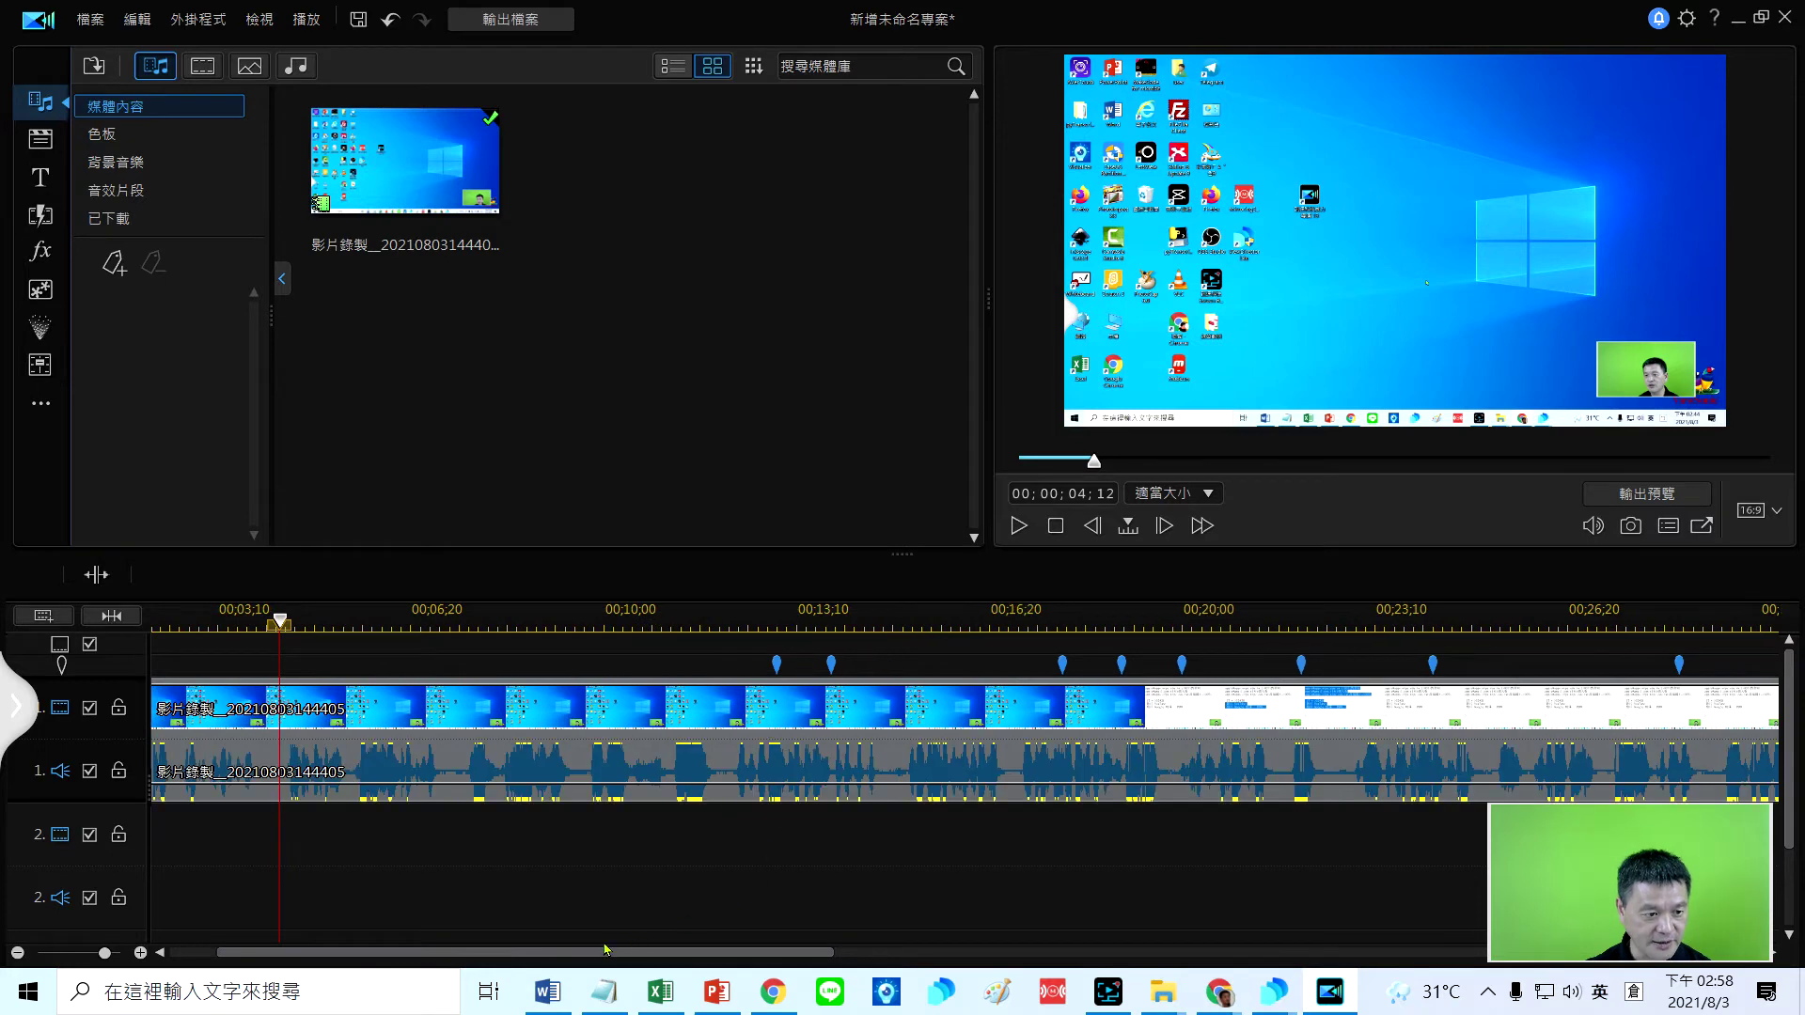
scroll(605, 940, down, 2)
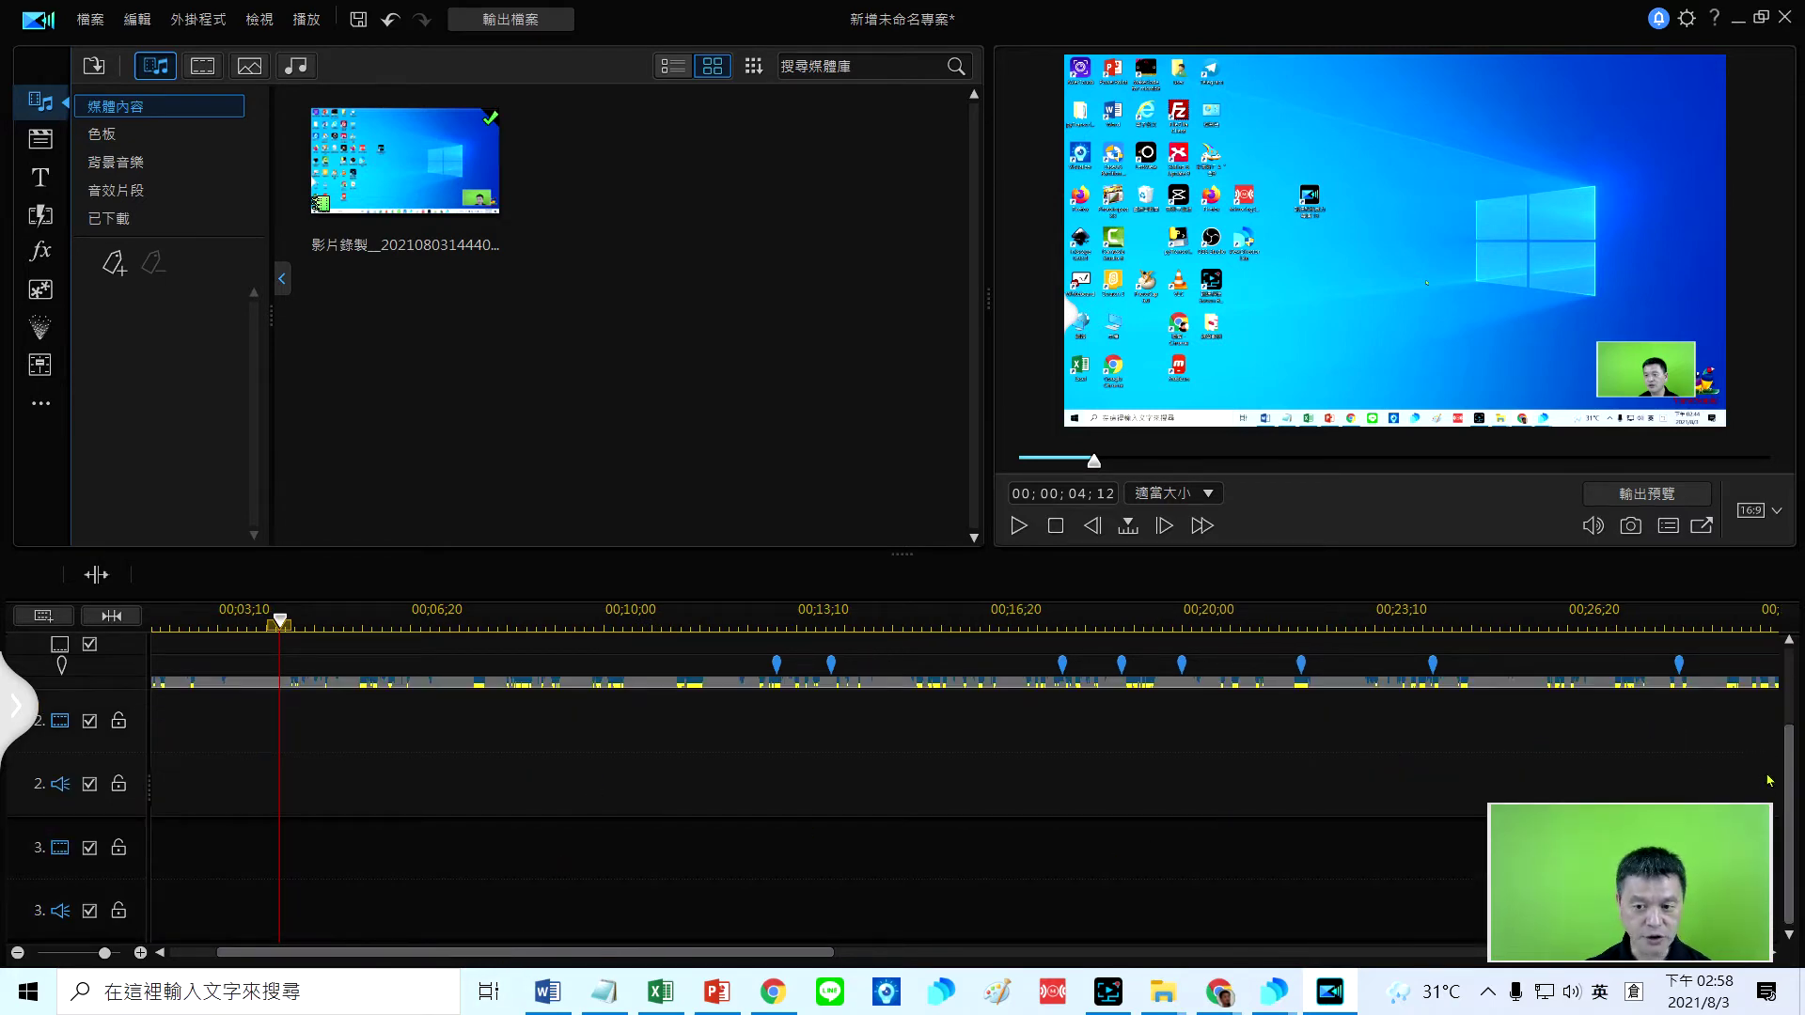
scroll(1789, 769, up, 2)
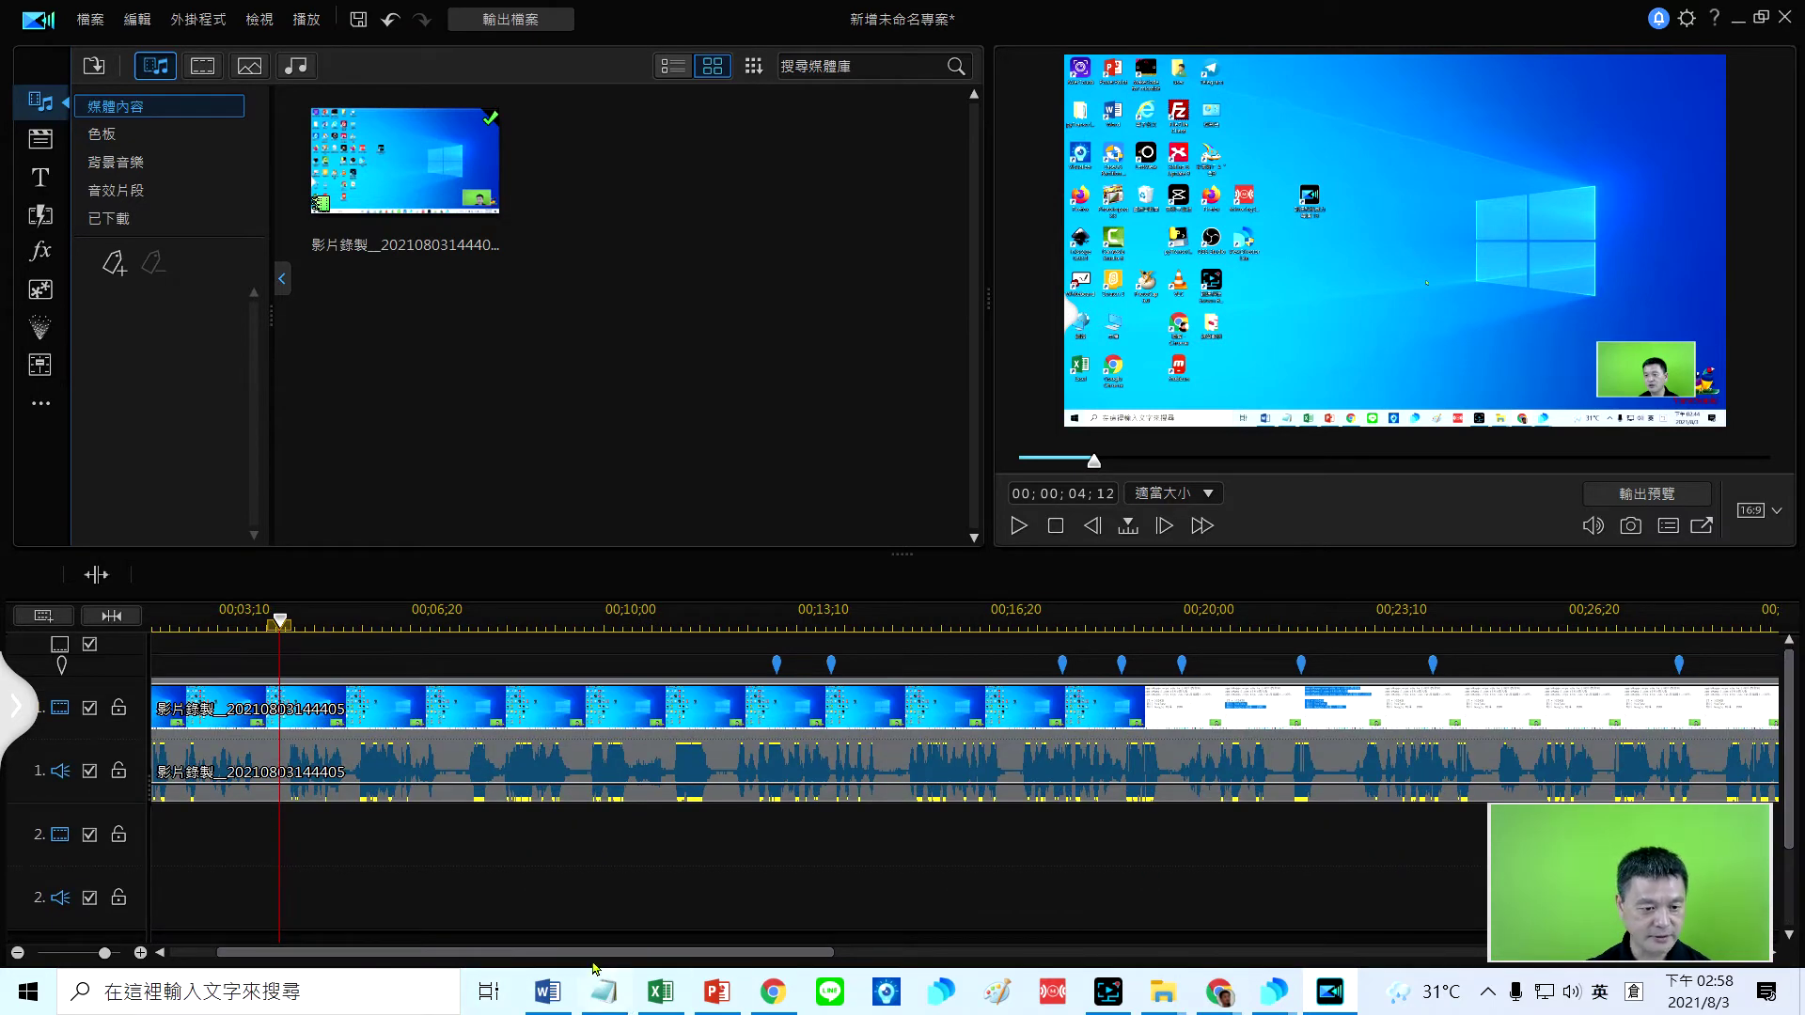
drag(595, 967, 549, 967)
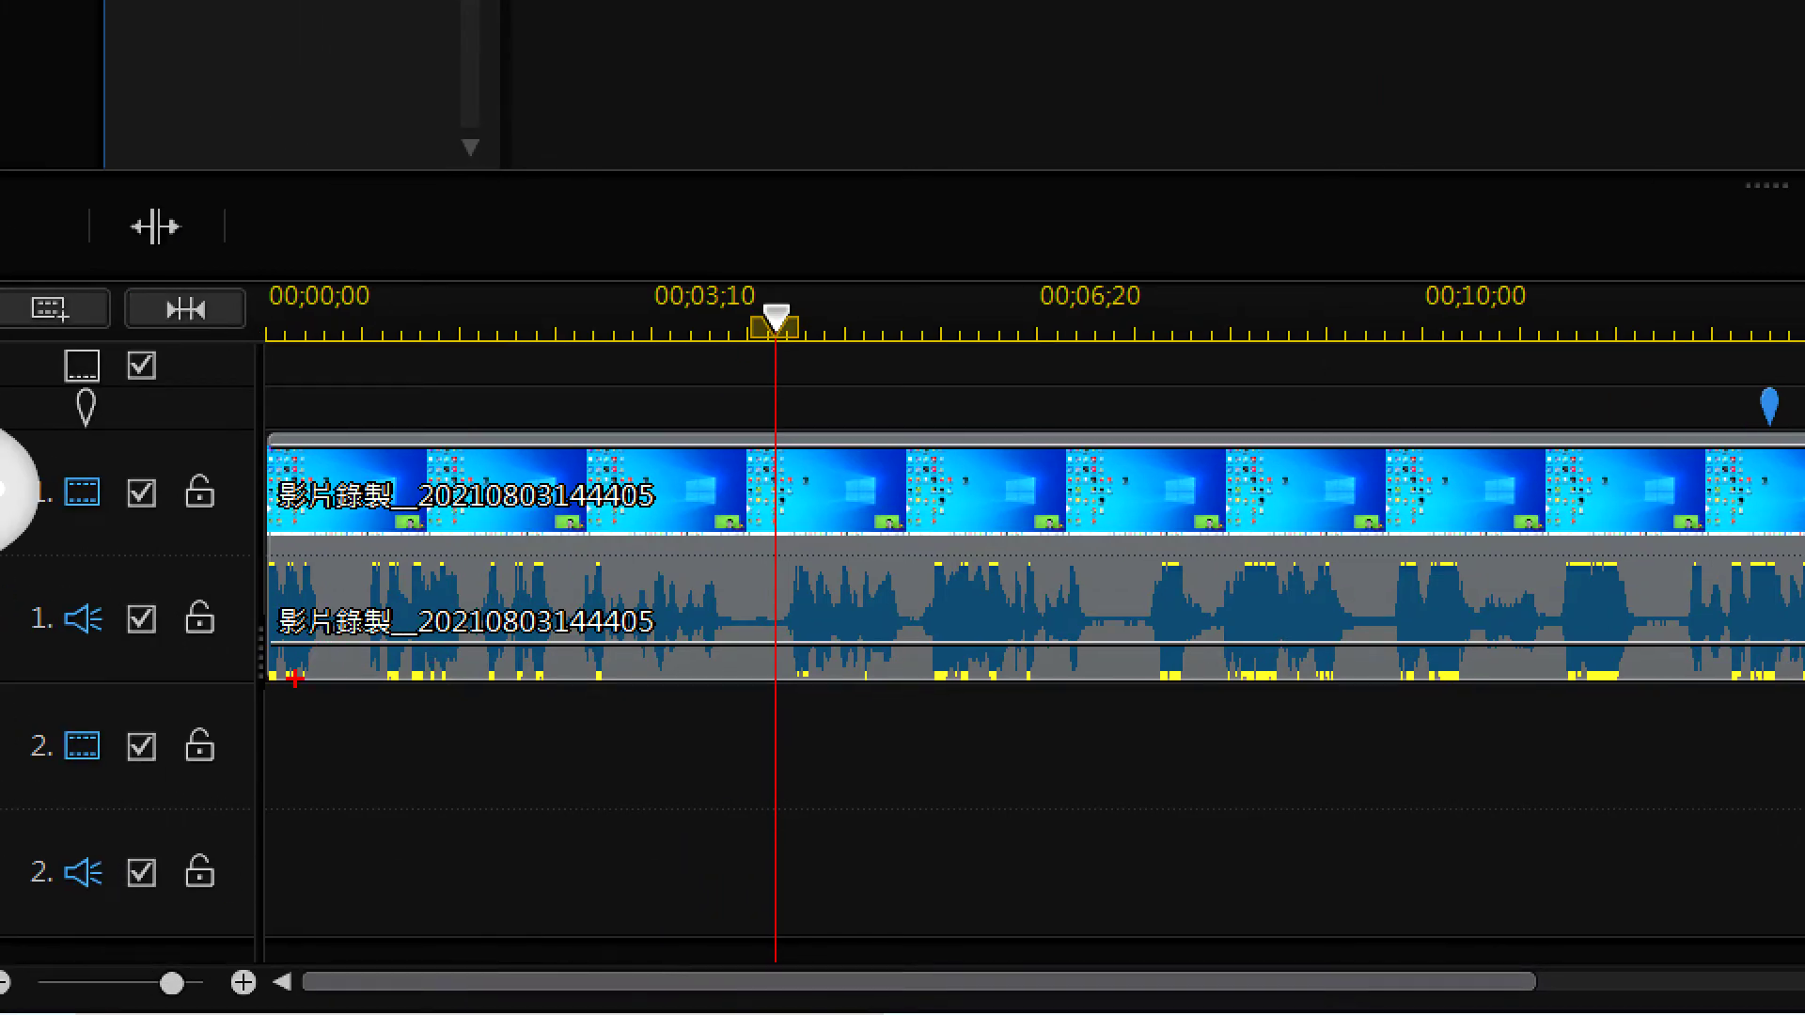
drag(265, 684, 668, 717)
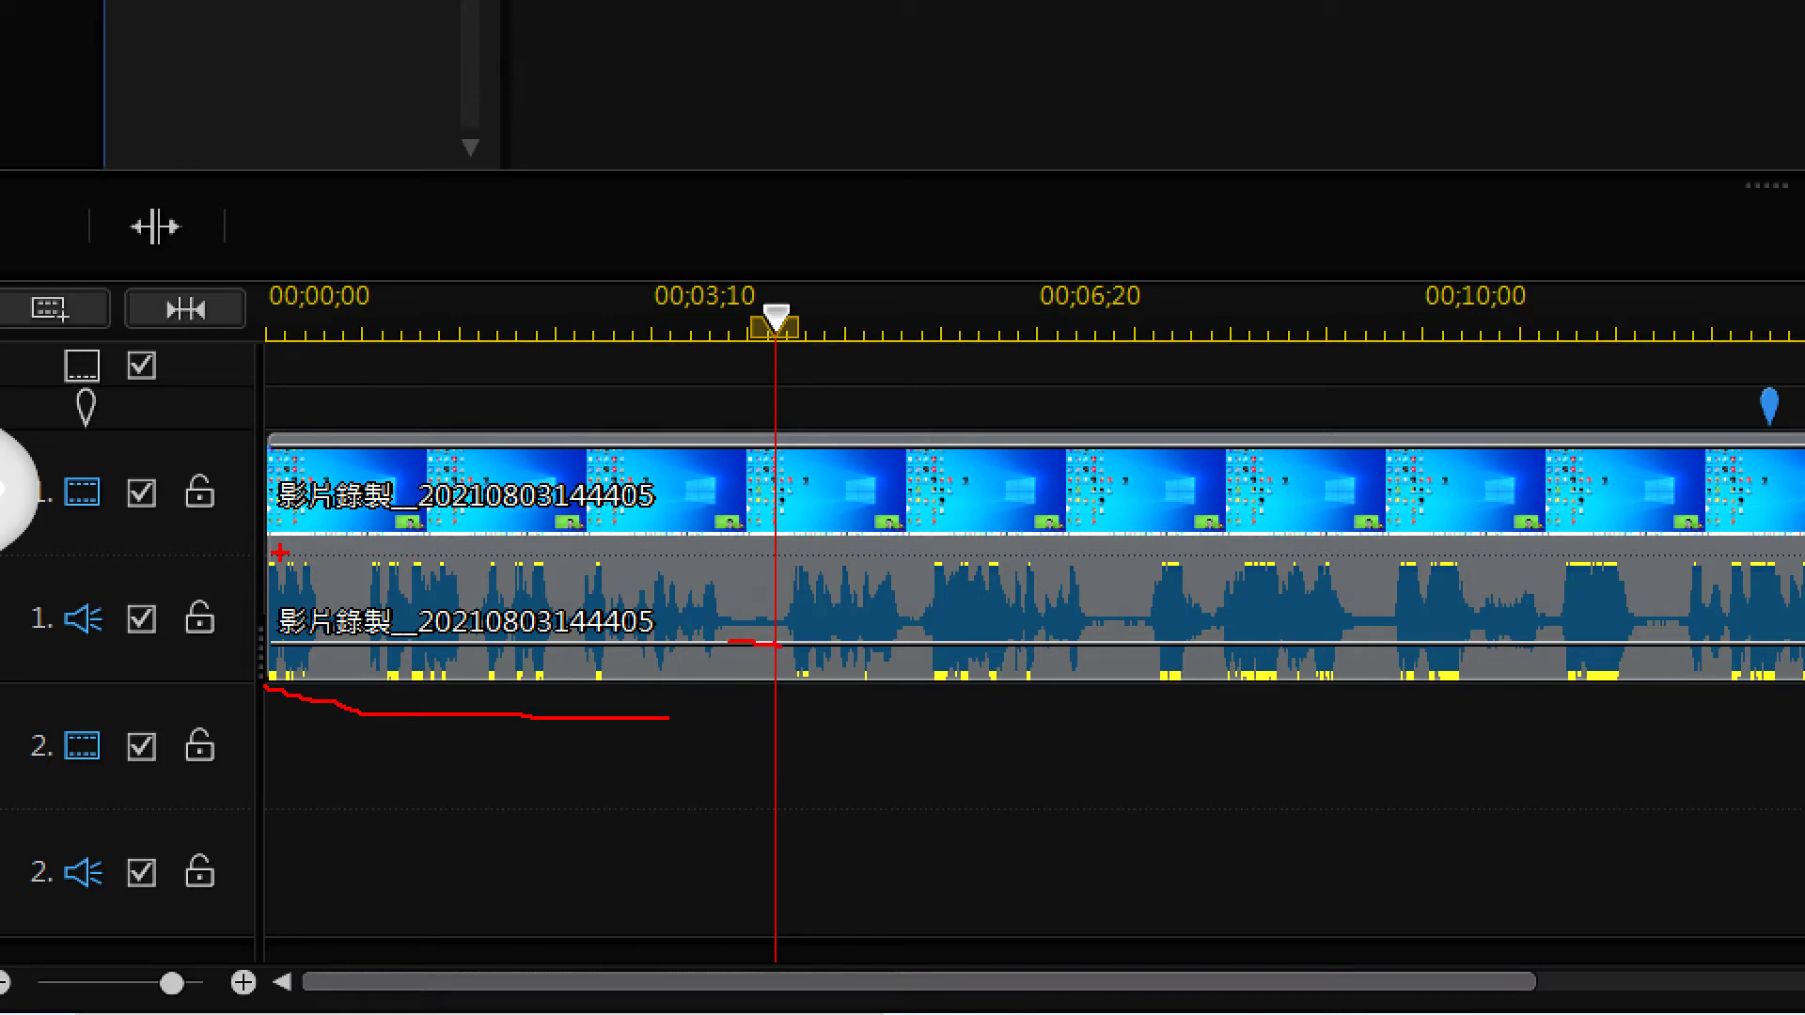
drag(324, 556, 326, 716)
drag(457, 585, 477, 731)
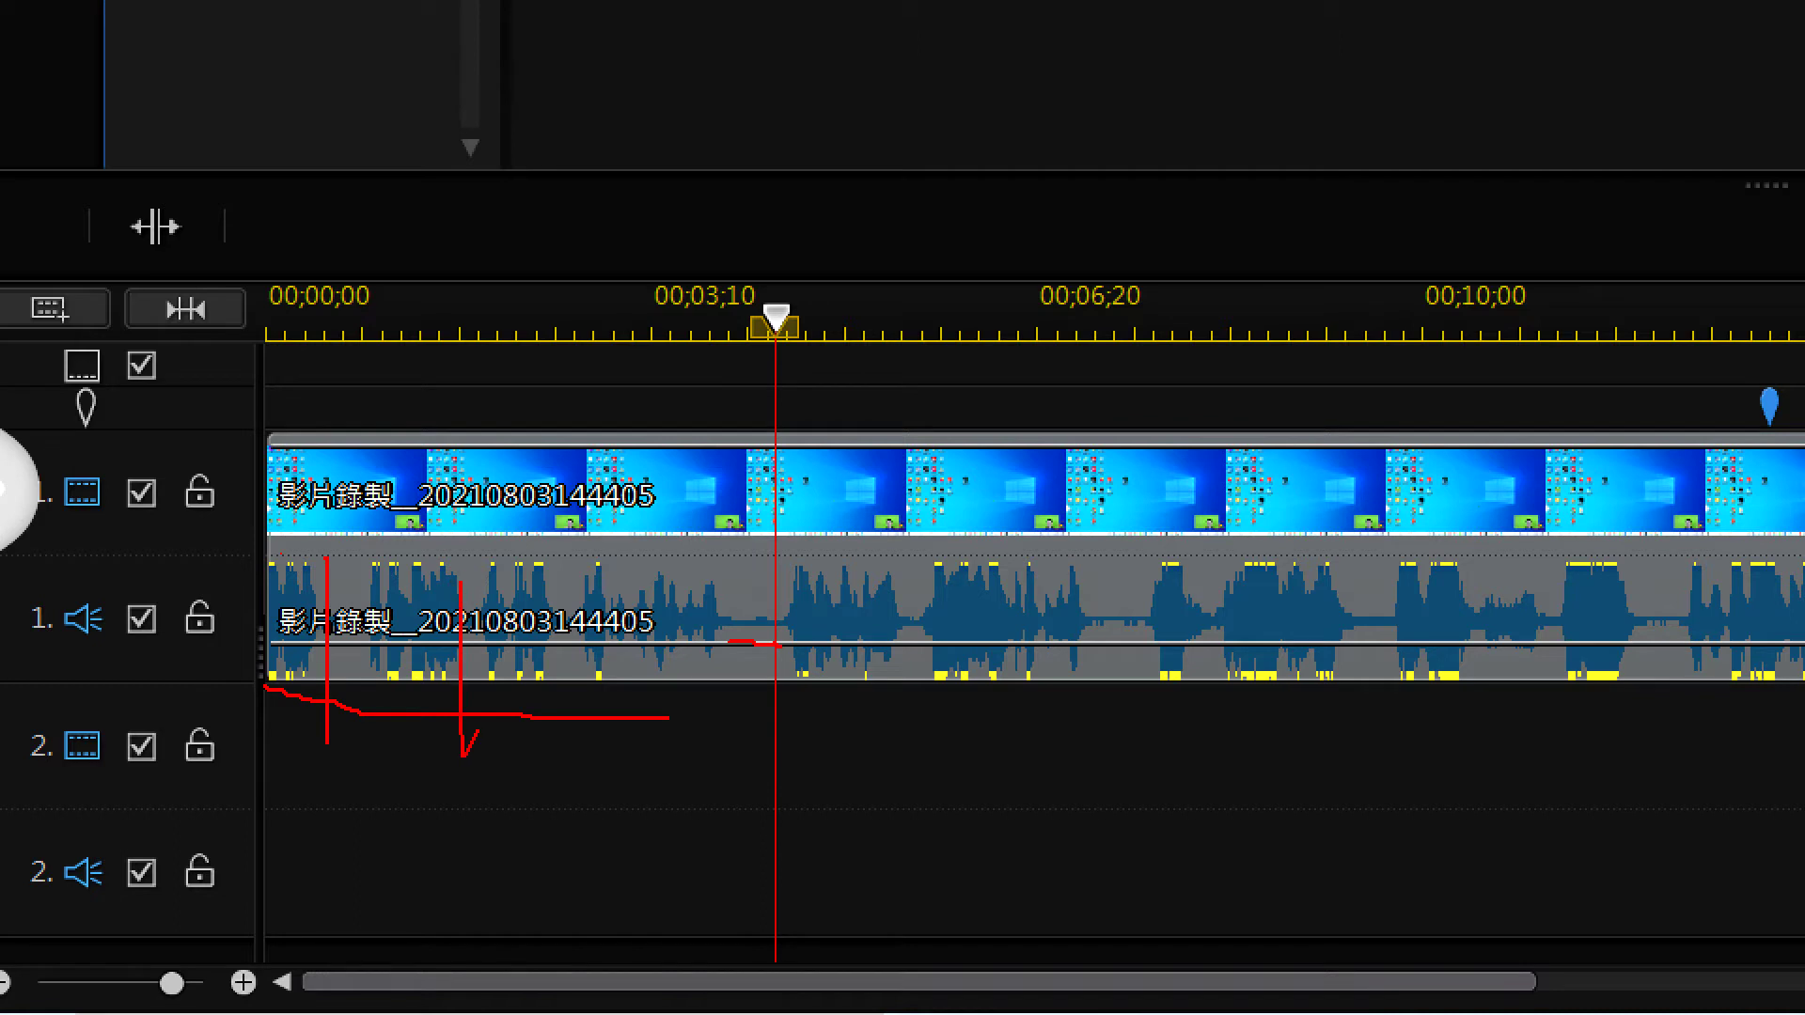
drag(841, 469, 835, 752)
key(Escape)
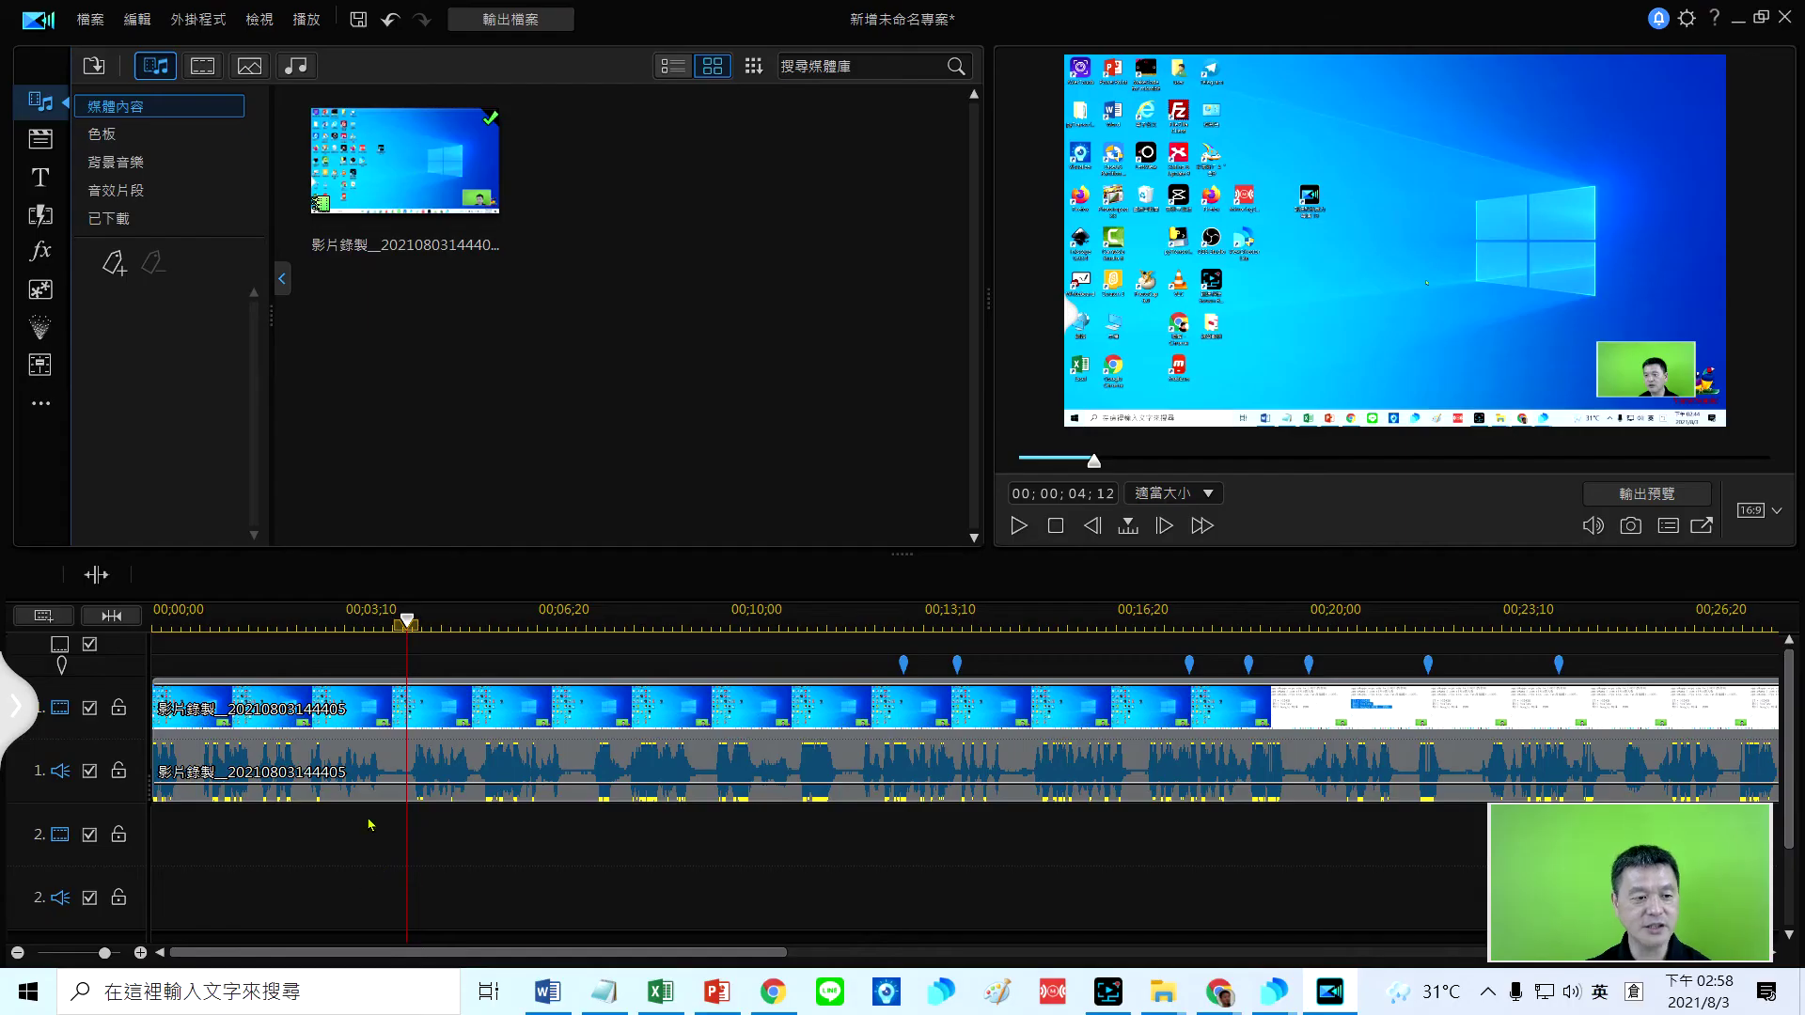
- Split the clip at 00;00;04;12 and remove the part before it, filling the gap and moving all clips
click(434, 723)
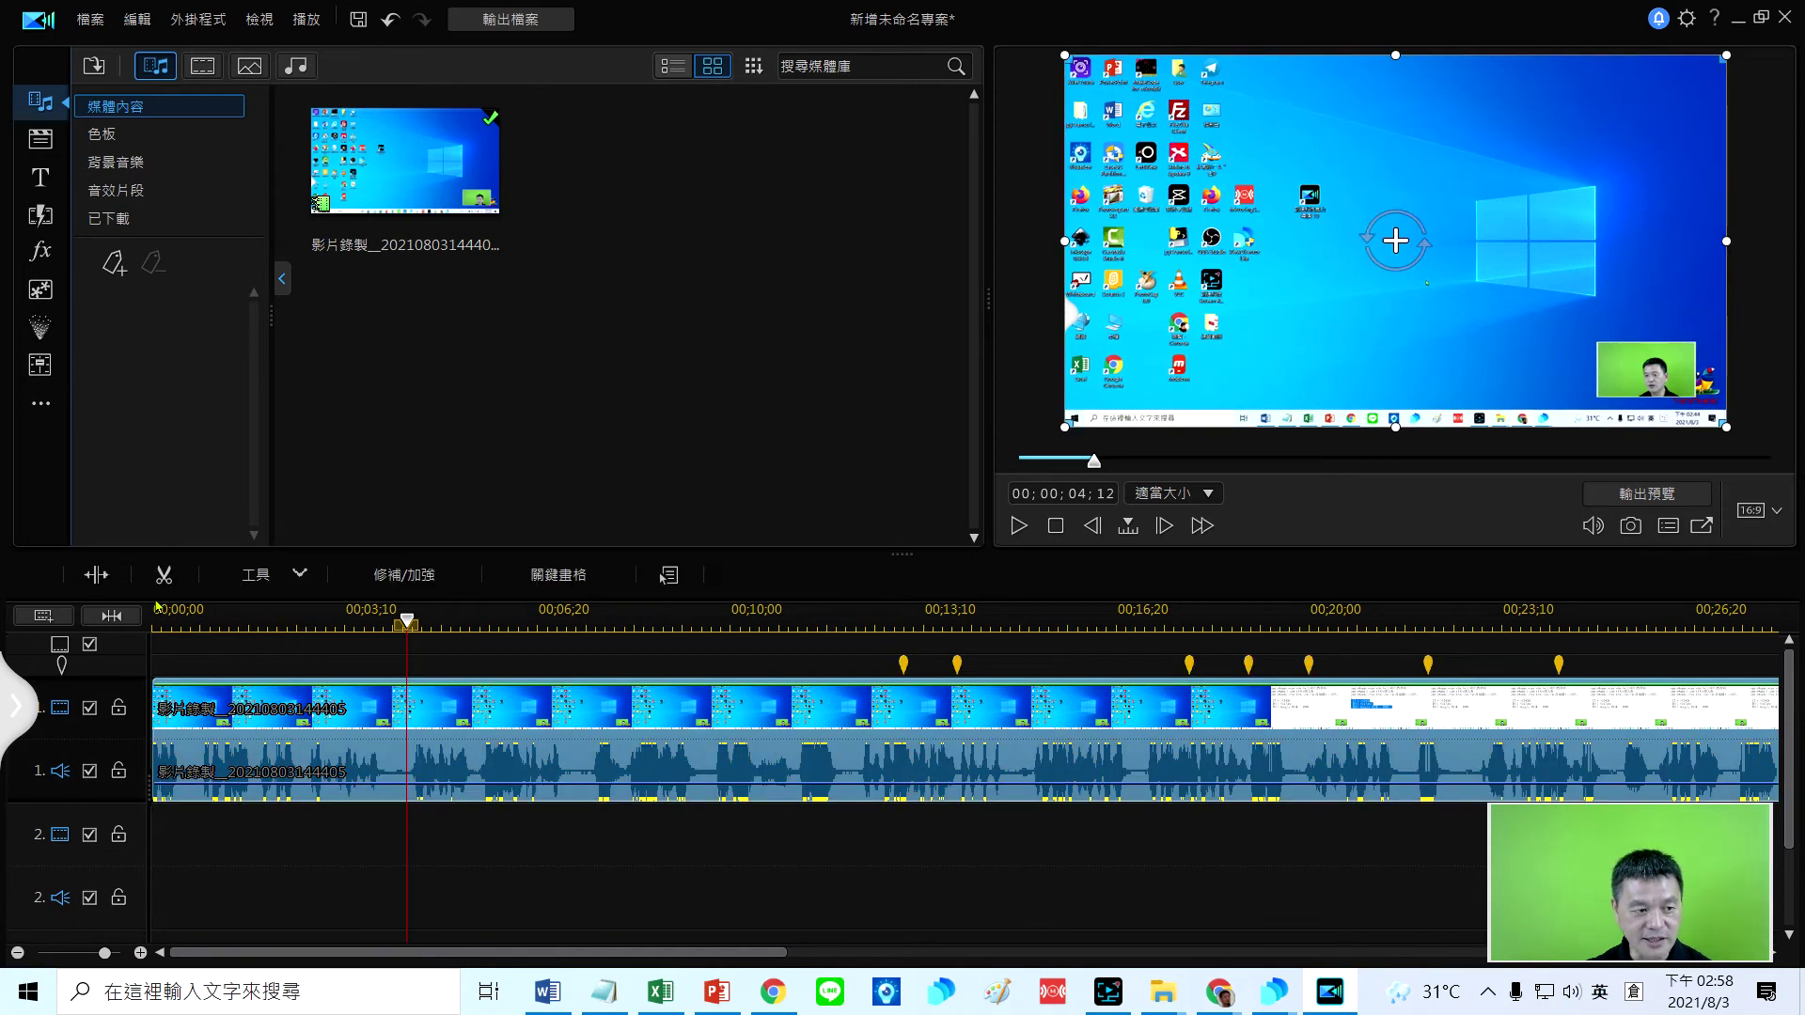
click(100, 575)
click(313, 736)
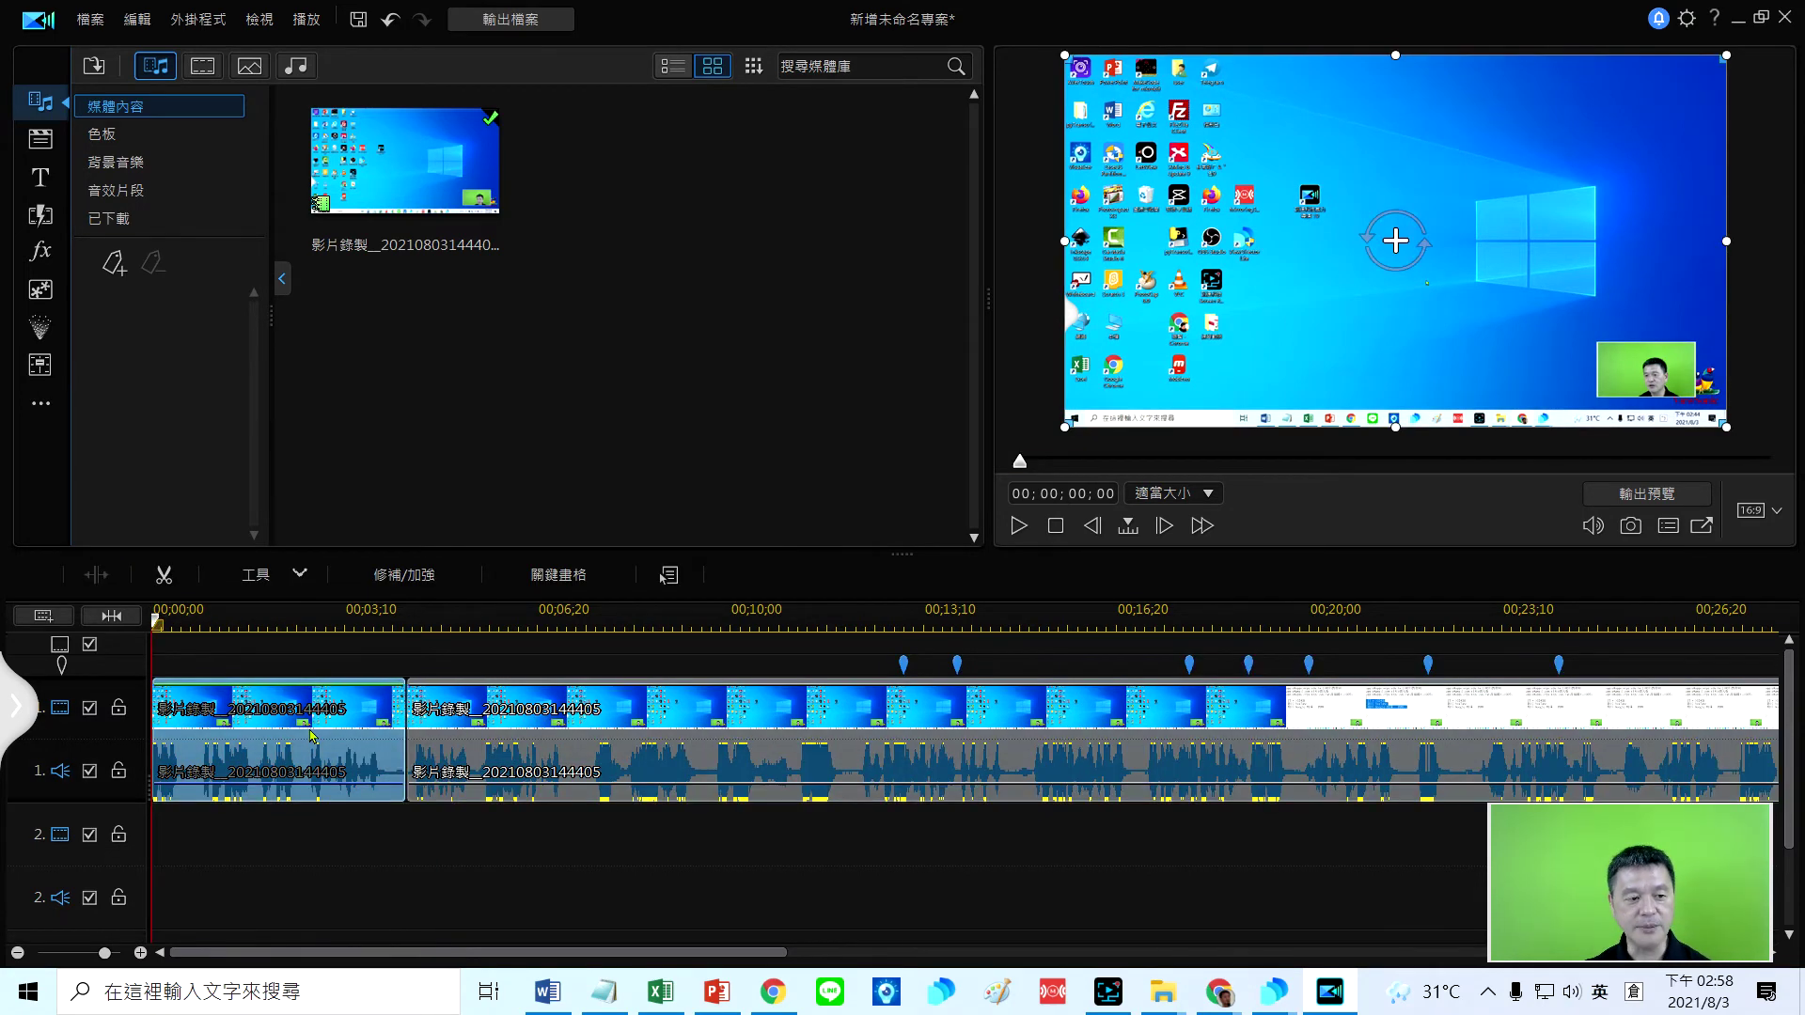
key(Delete)
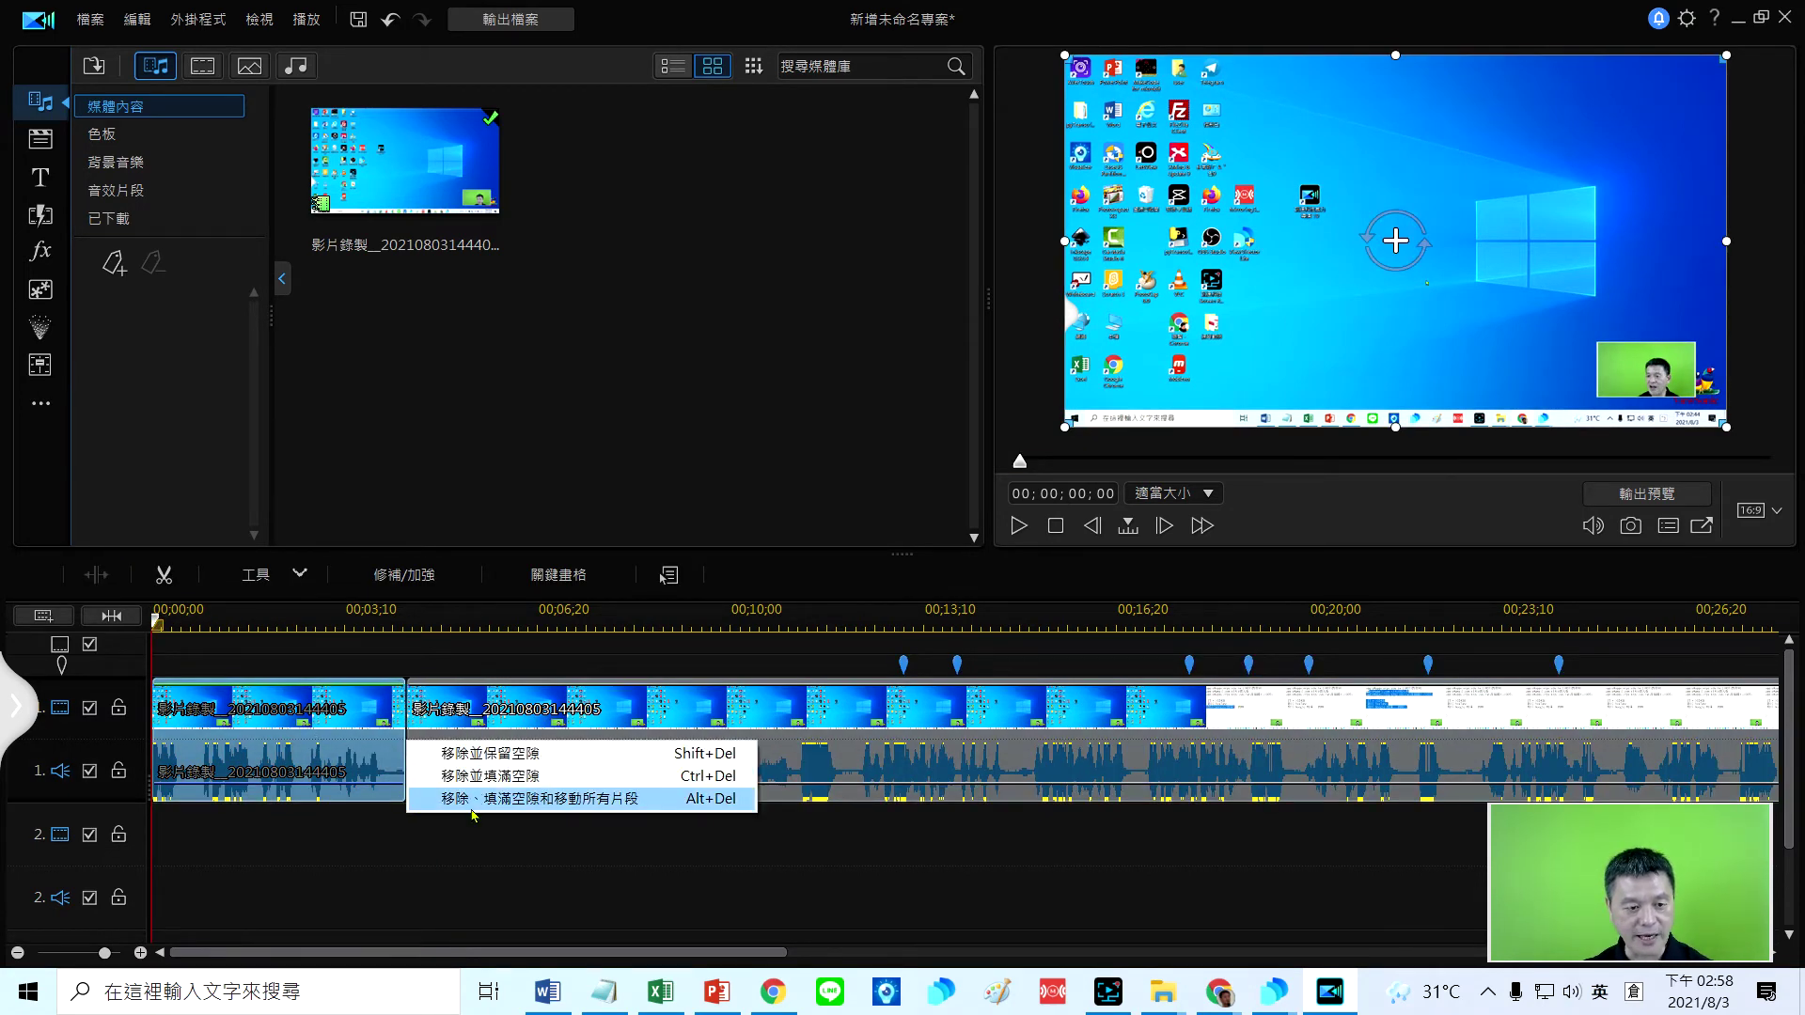
click(515, 798)
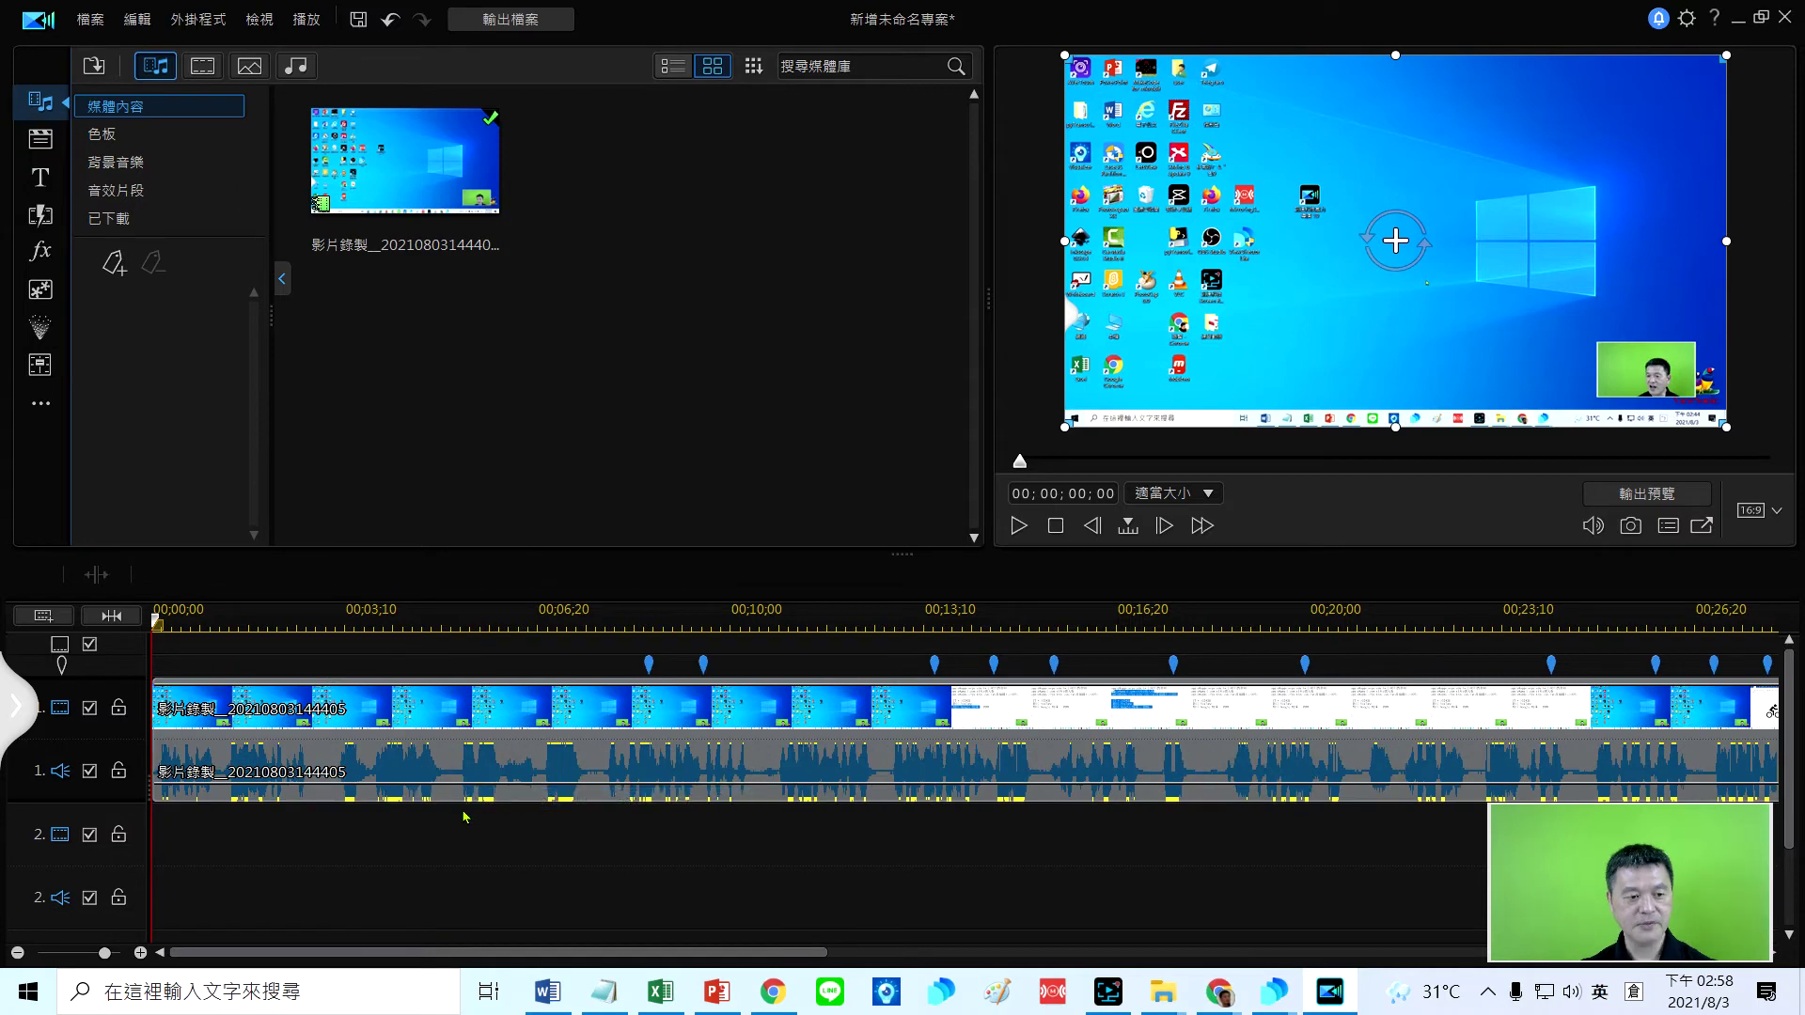
- Play the trimmed clip from the start until 00;00;04;08, and move the playhead back to 00;00;02;28
click(1018, 528)
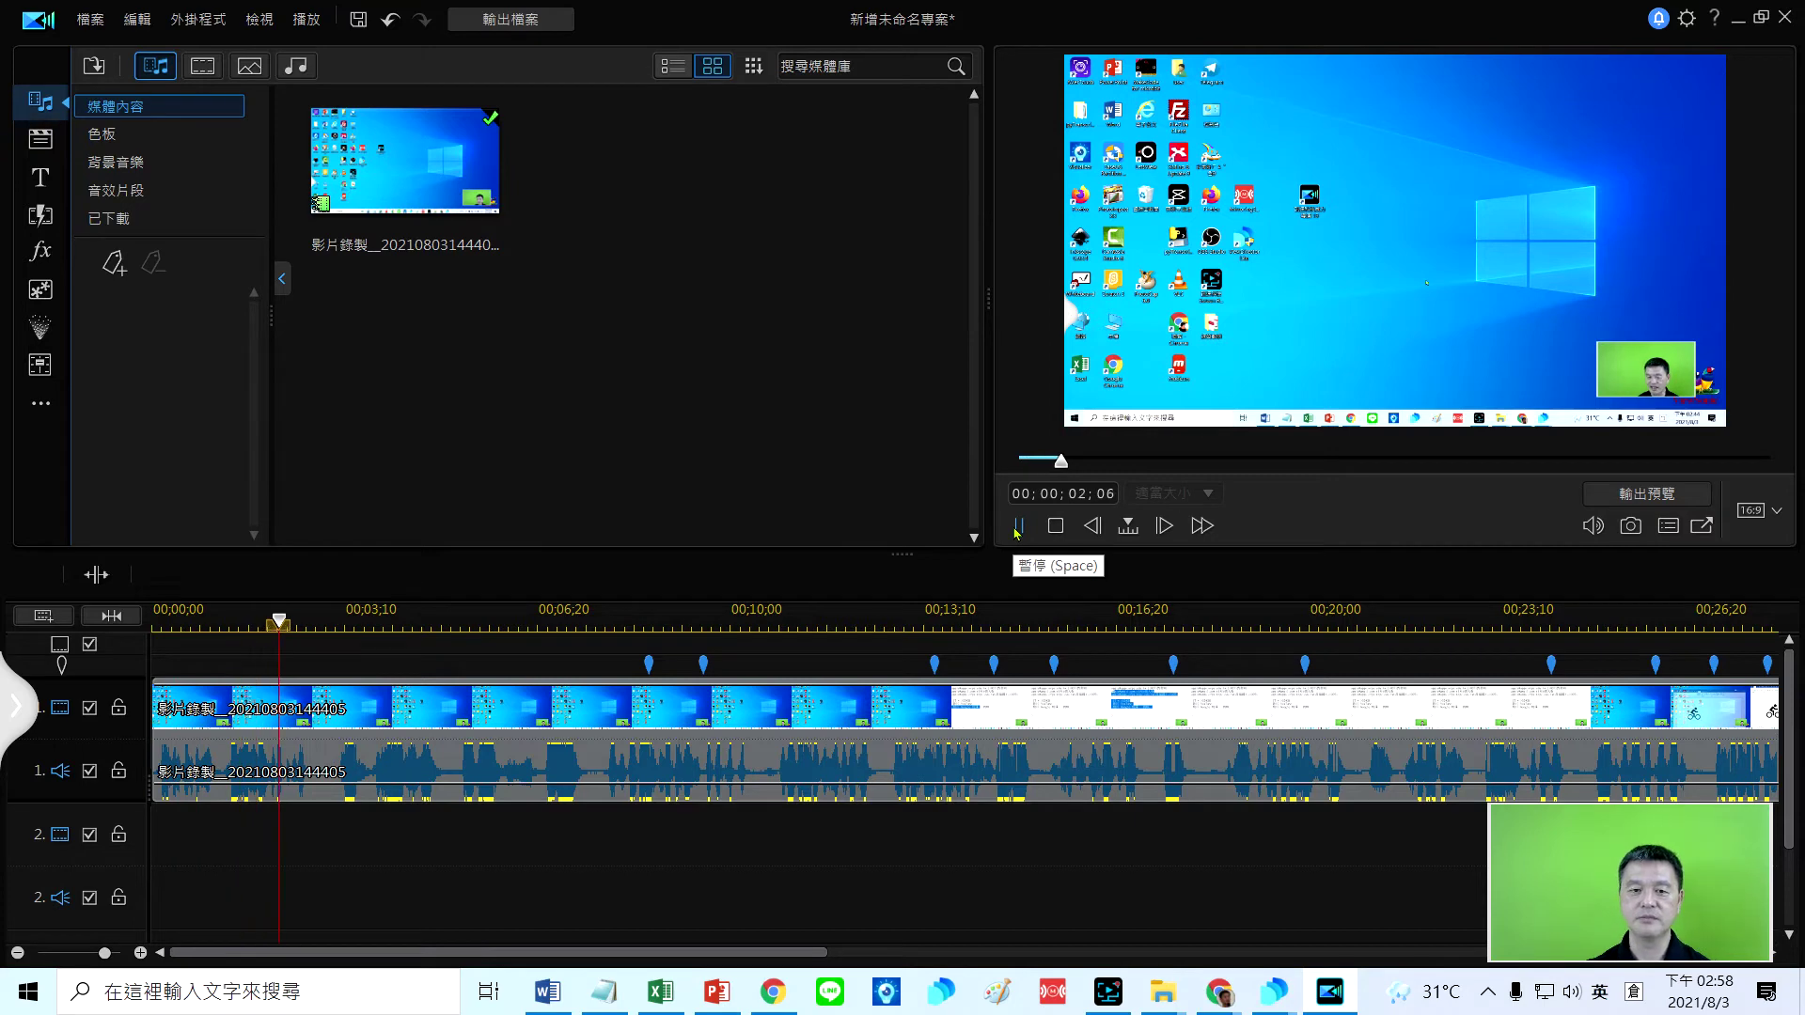
click(1017, 529)
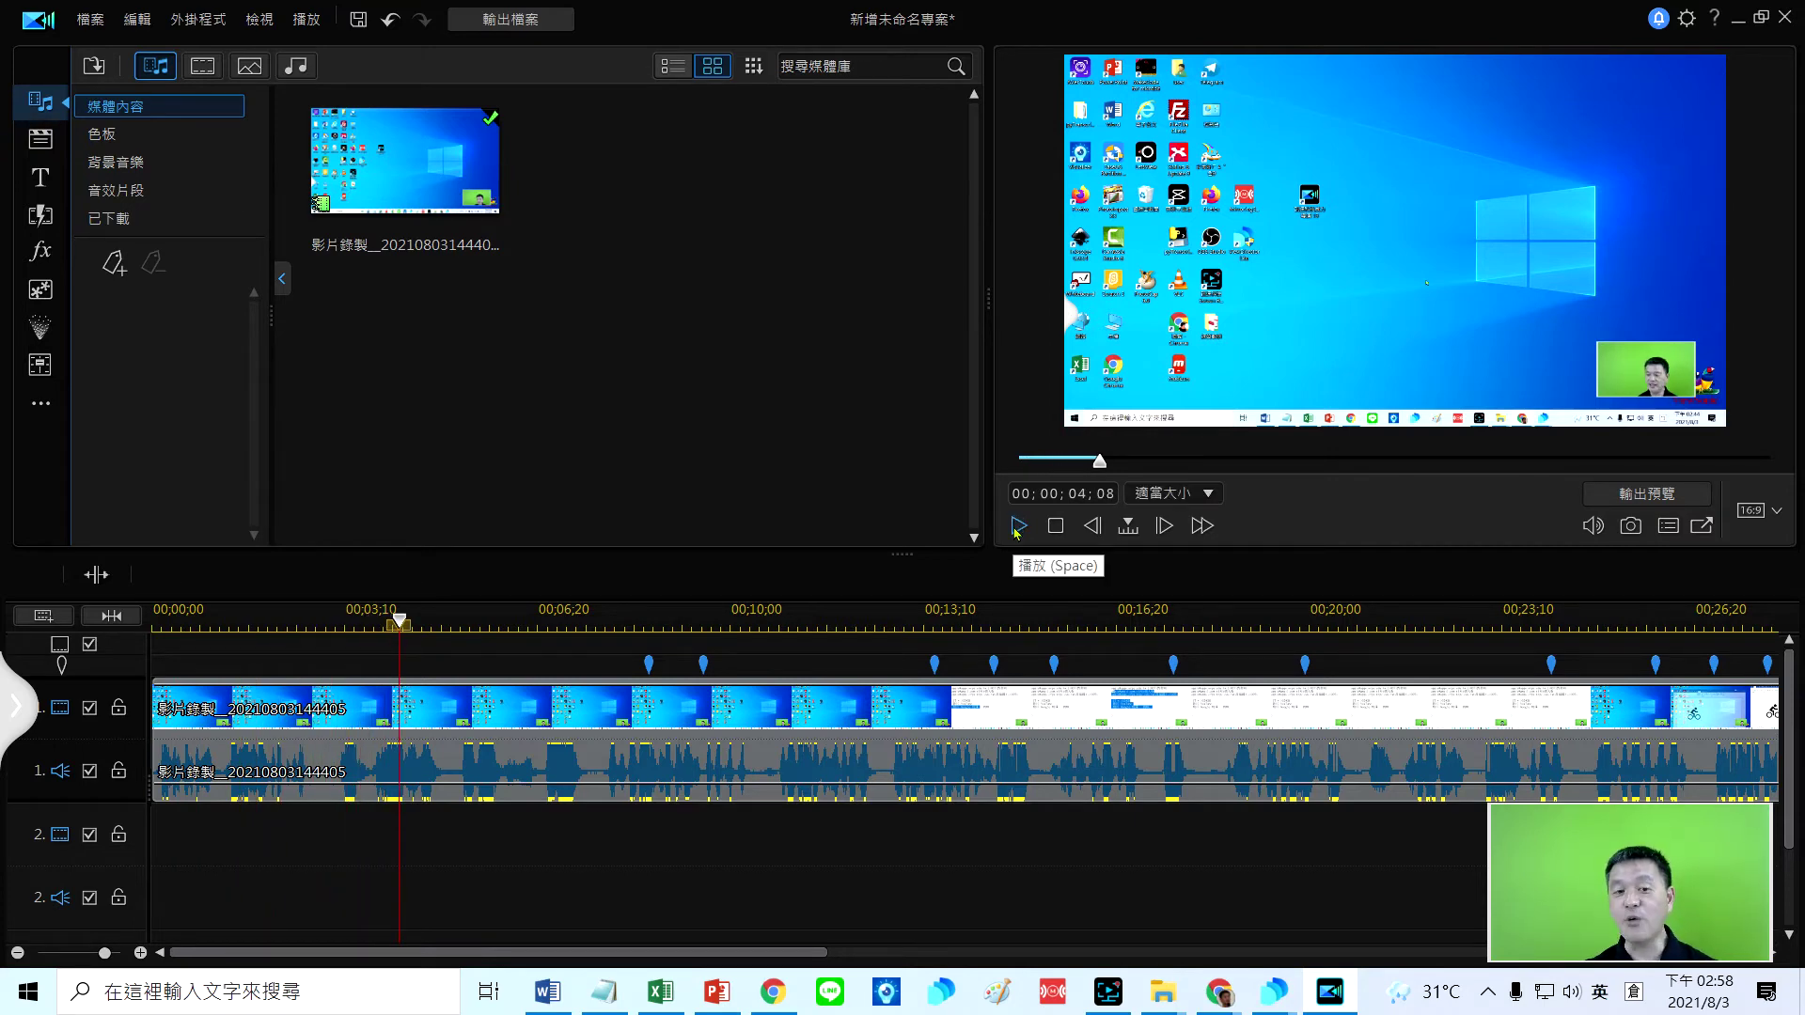
drag(1098, 462, 1075, 462)
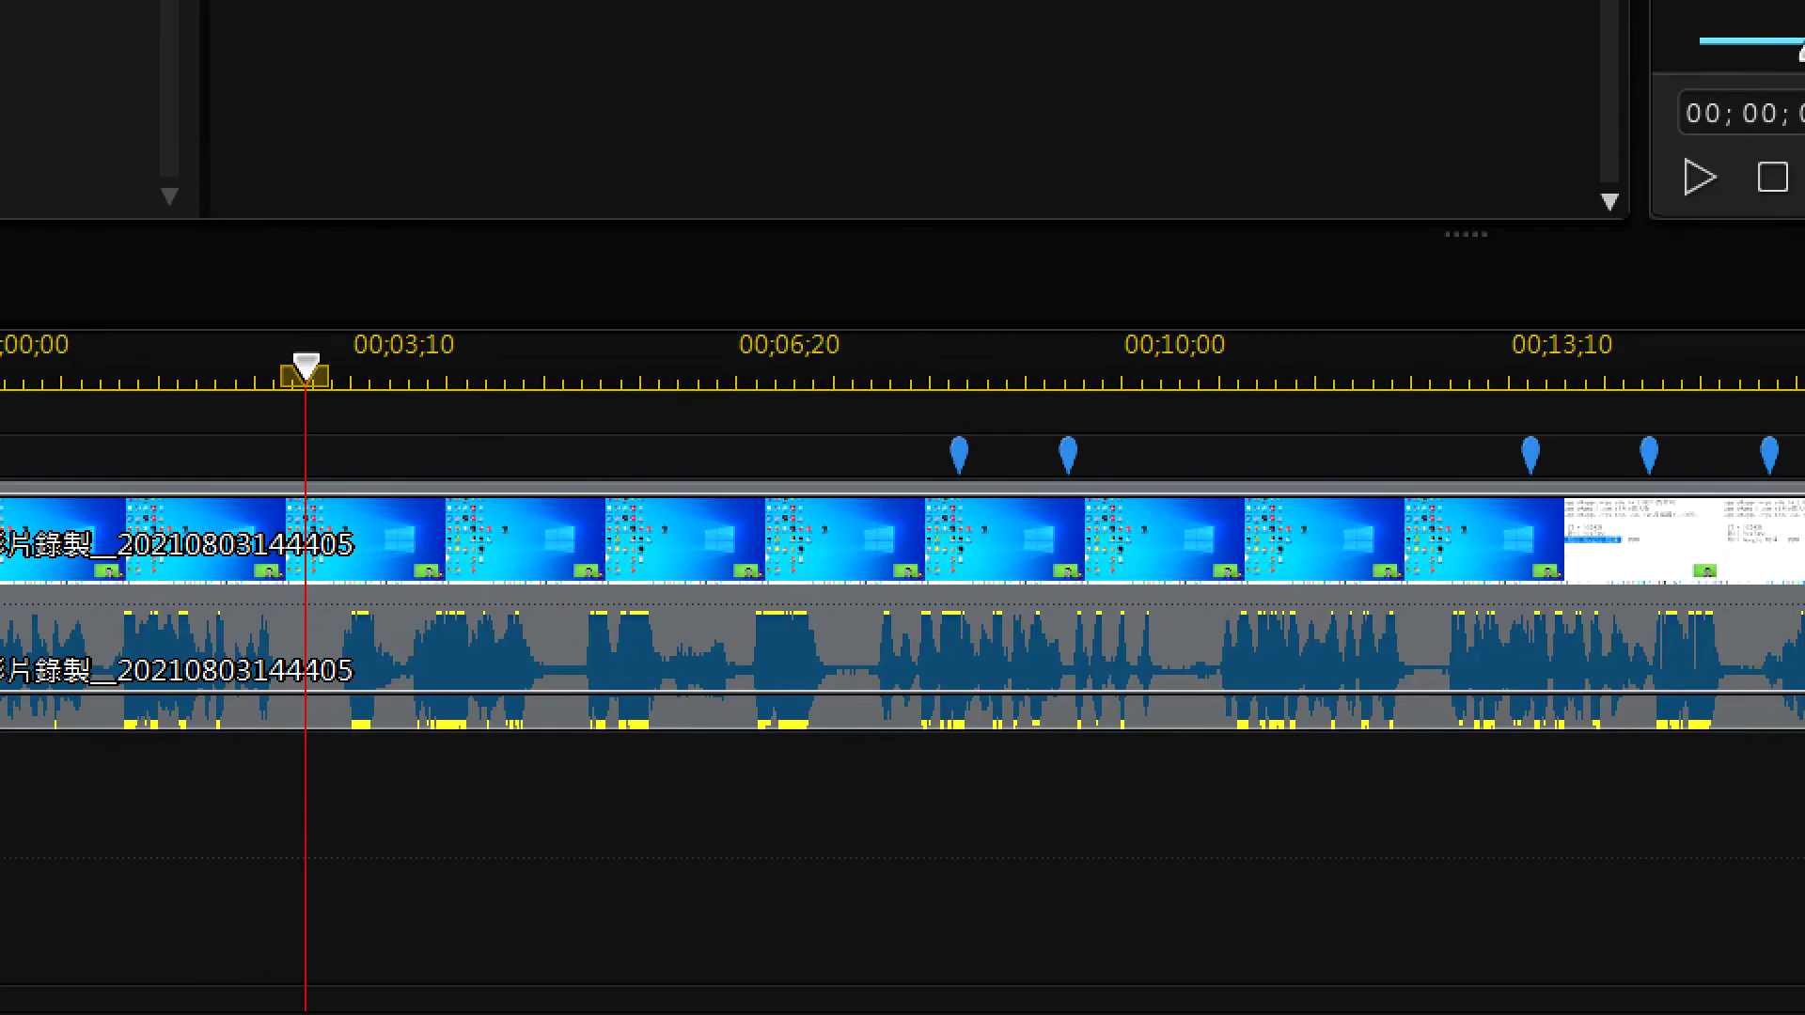
mouse_move(414, 838)
mouse_down()
mouse_move(338, 809)
mouse_move(458, 746)
mouse_up()
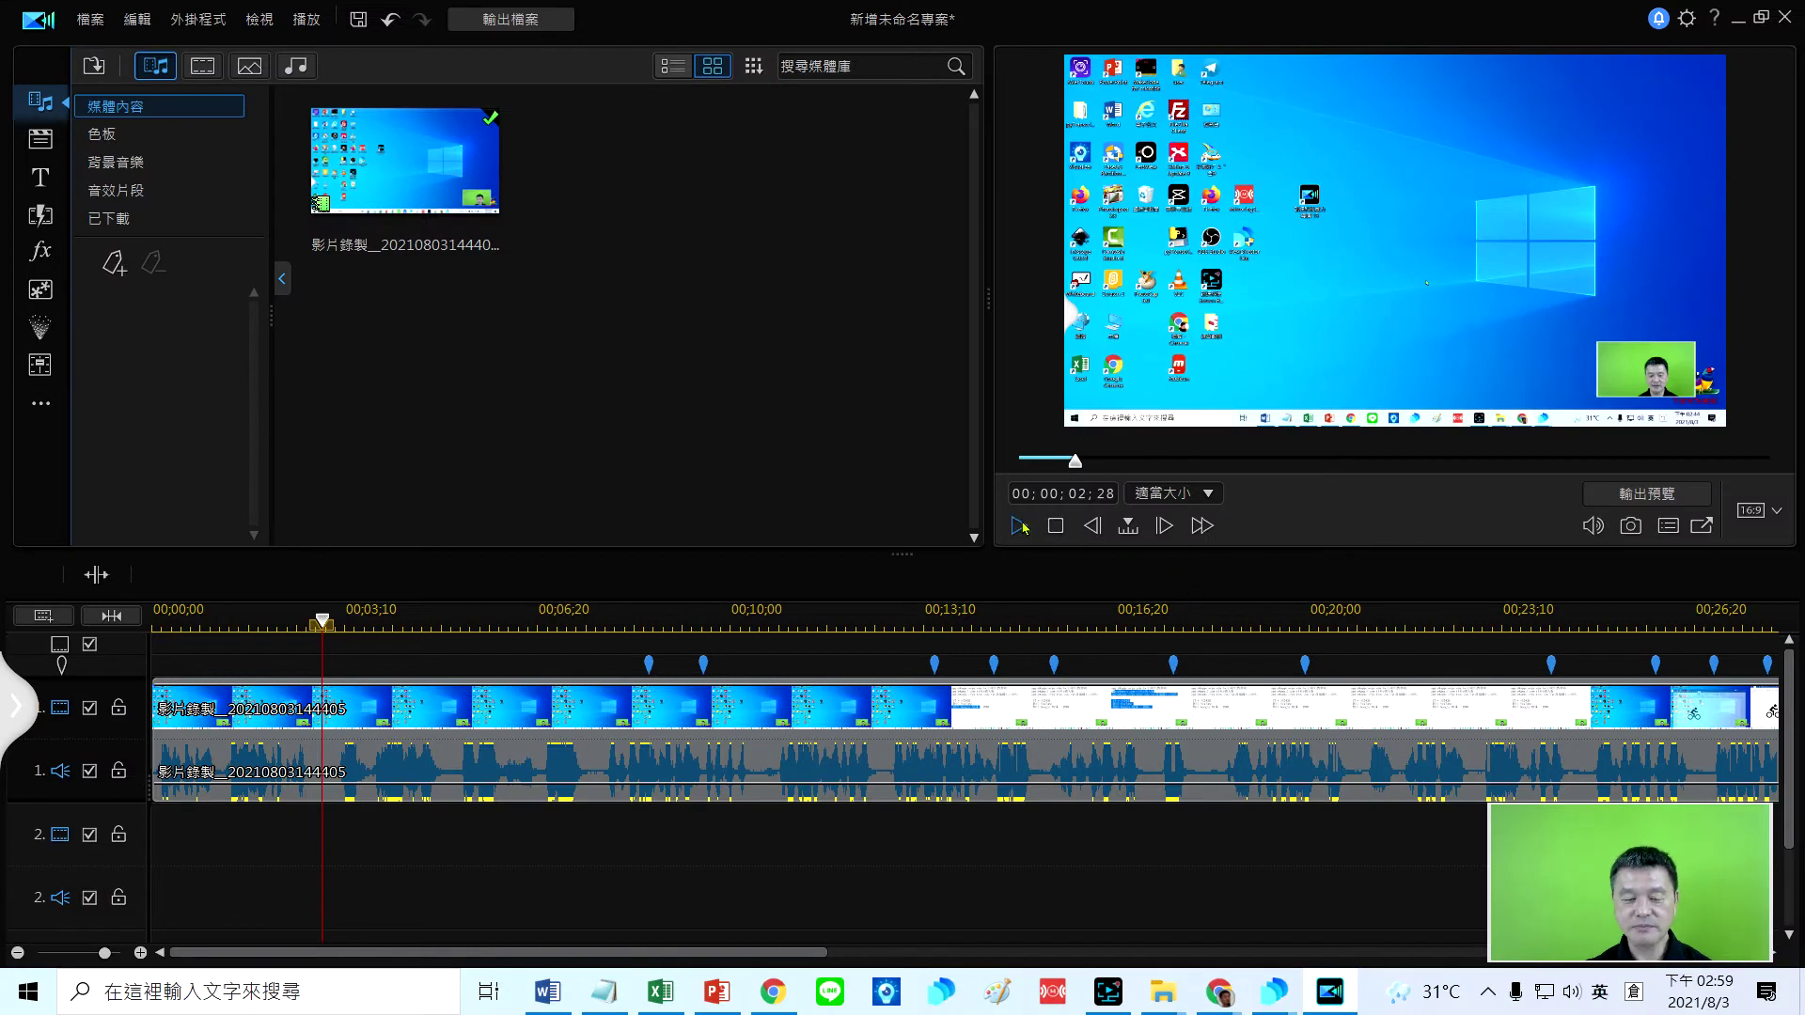
- Play the clip from 00;00;02;28 and pause at 00;00;08;02 to locate the next unwanted passage in the waveform
click(1022, 528)
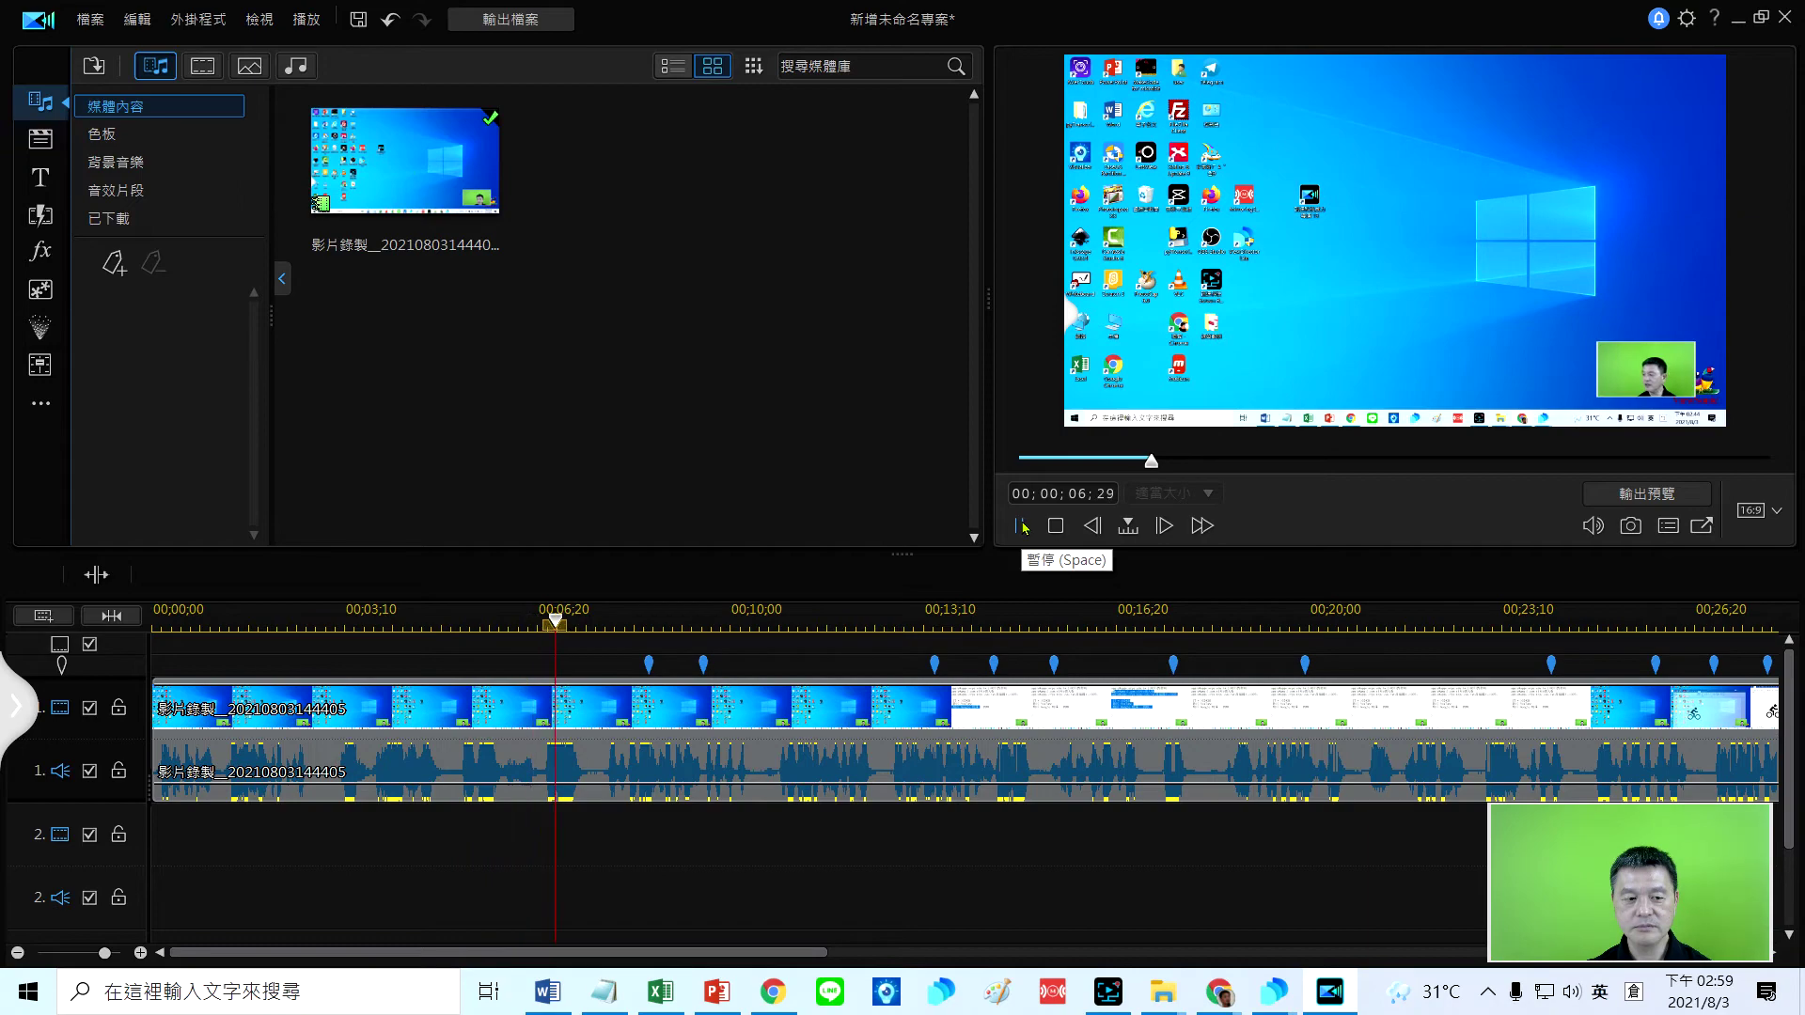
click(1022, 528)
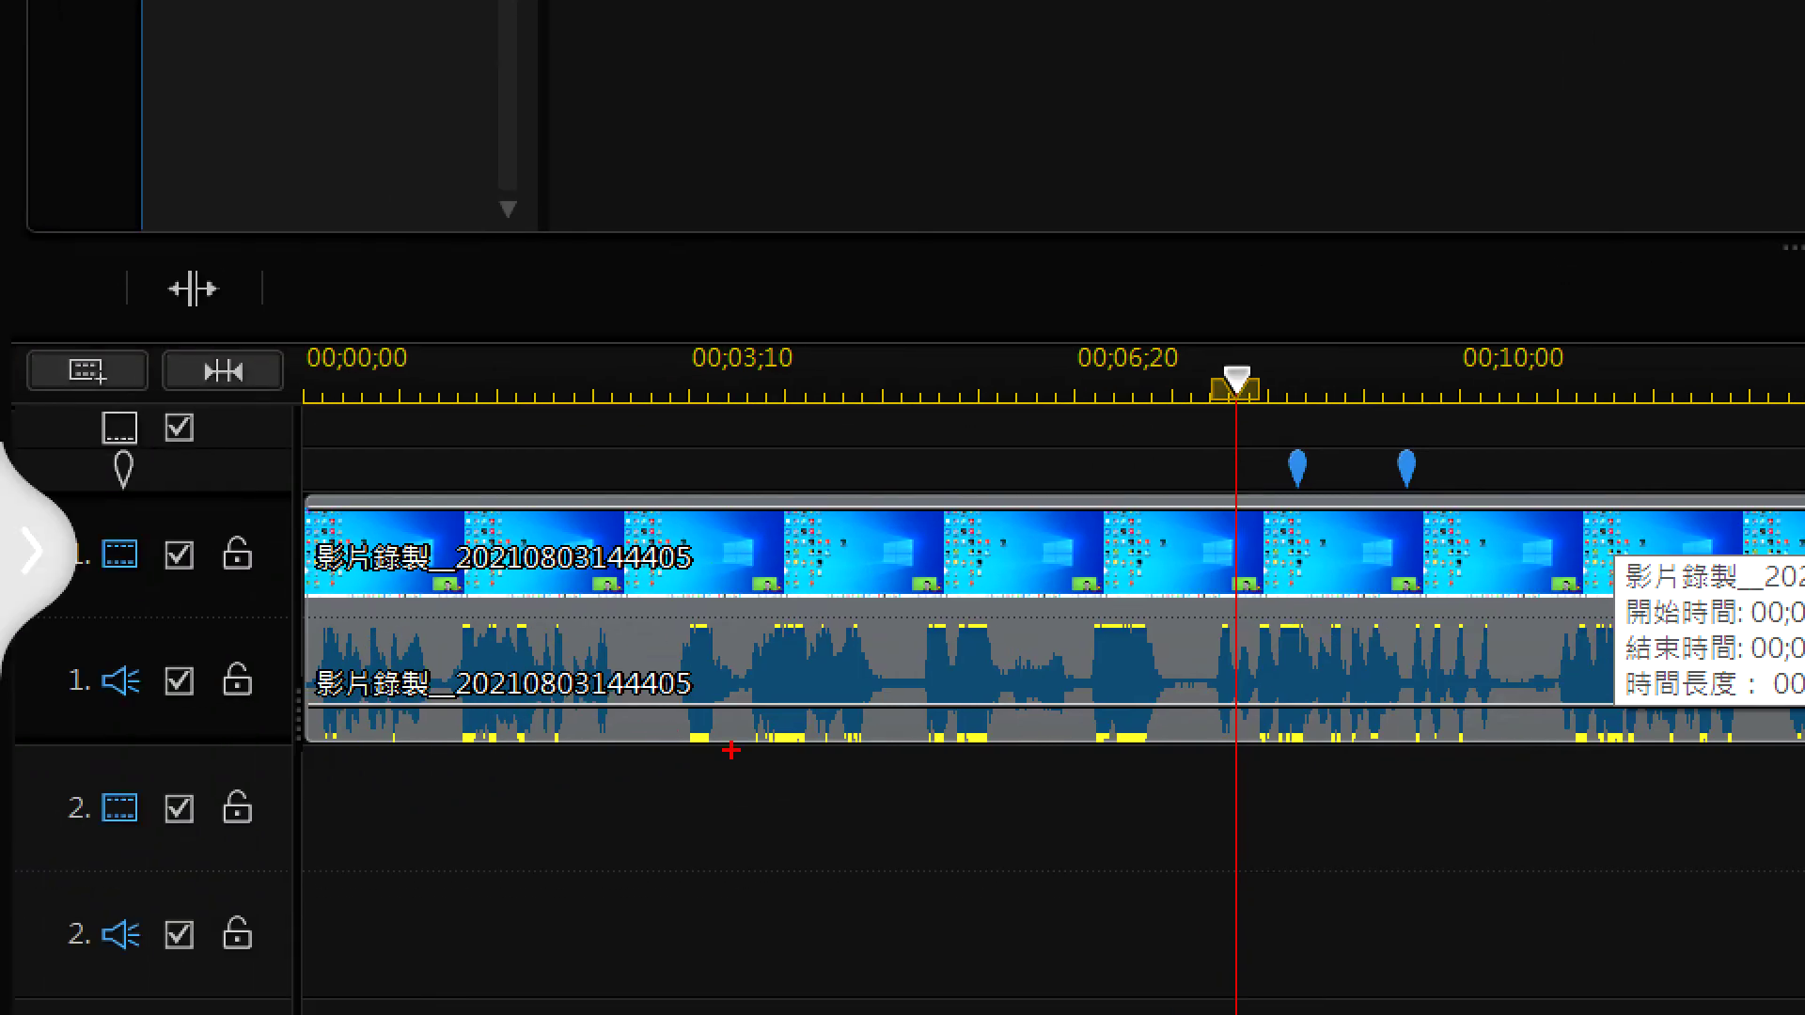
mouse_move(865, 806)
mouse_down()
mouse_move(731, 806)
mouse_move(646, 749)
mouse_move(652, 595)
mouse_move(1019, 530)
mouse_move(1130, 543)
mouse_move(1196, 606)
mouse_move(1203, 768)
mouse_move(865, 844)
mouse_move(713, 822)
mouse_up()
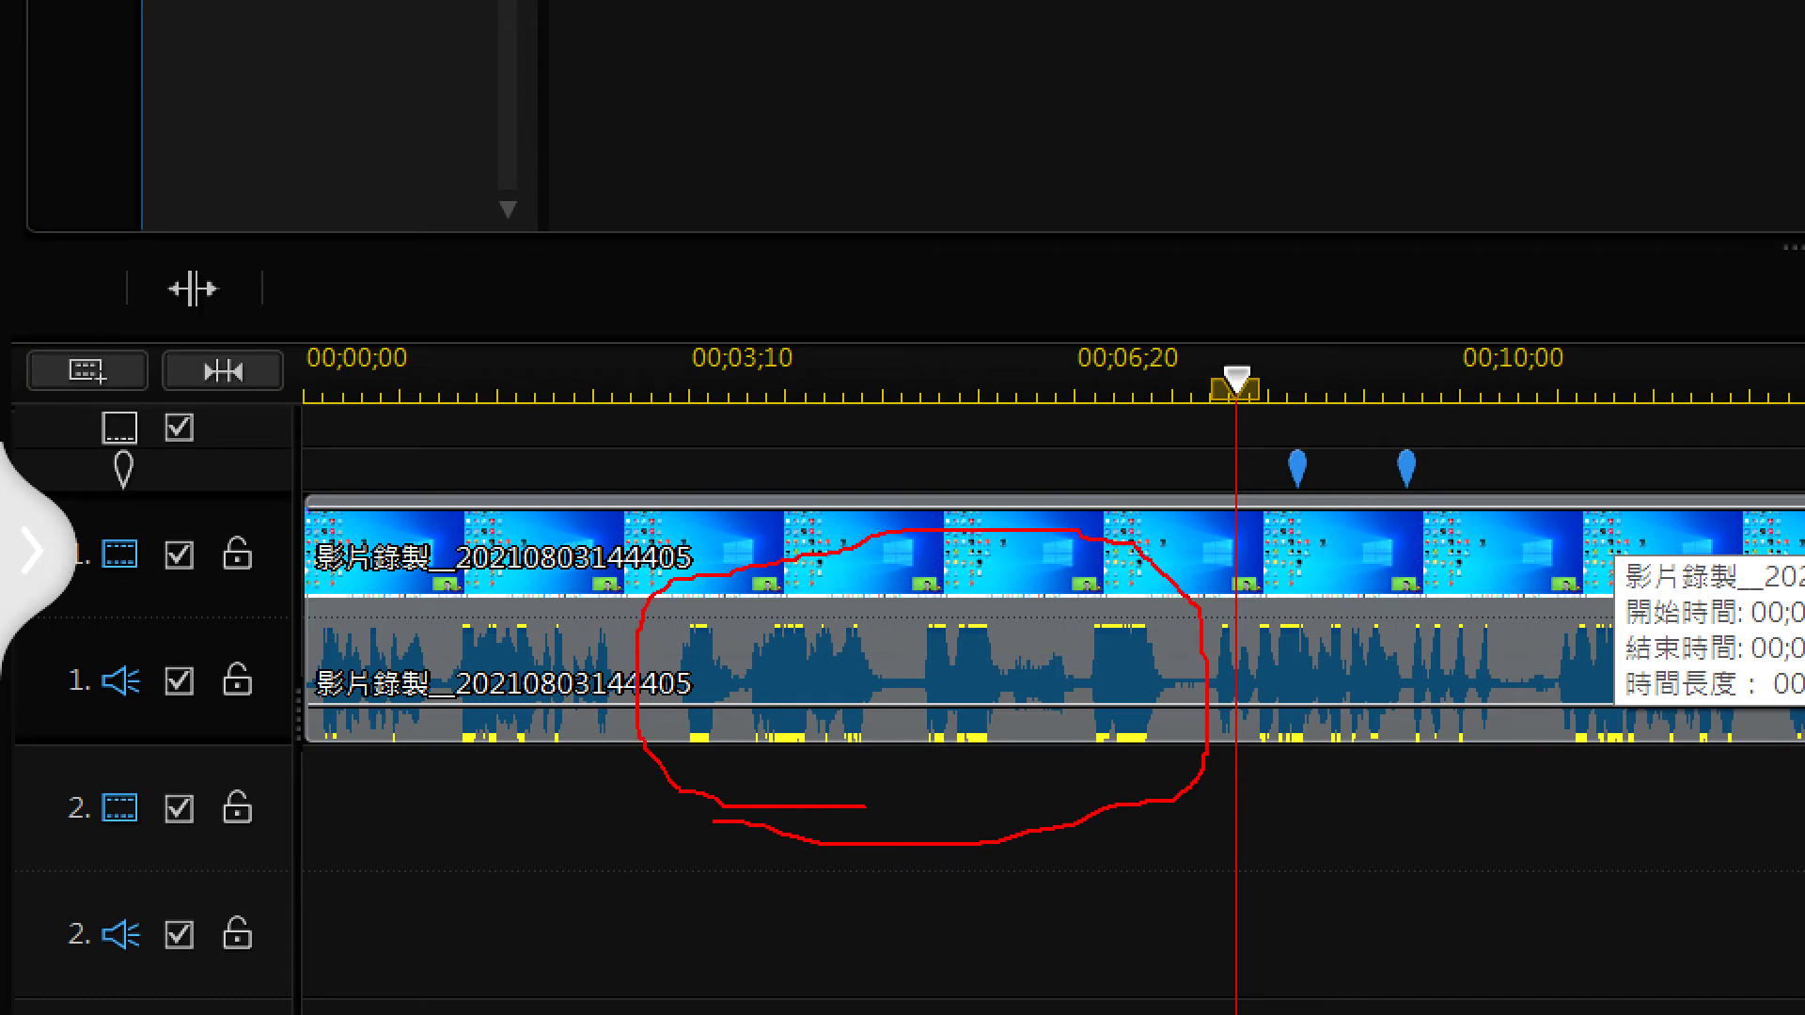
key(Escape)
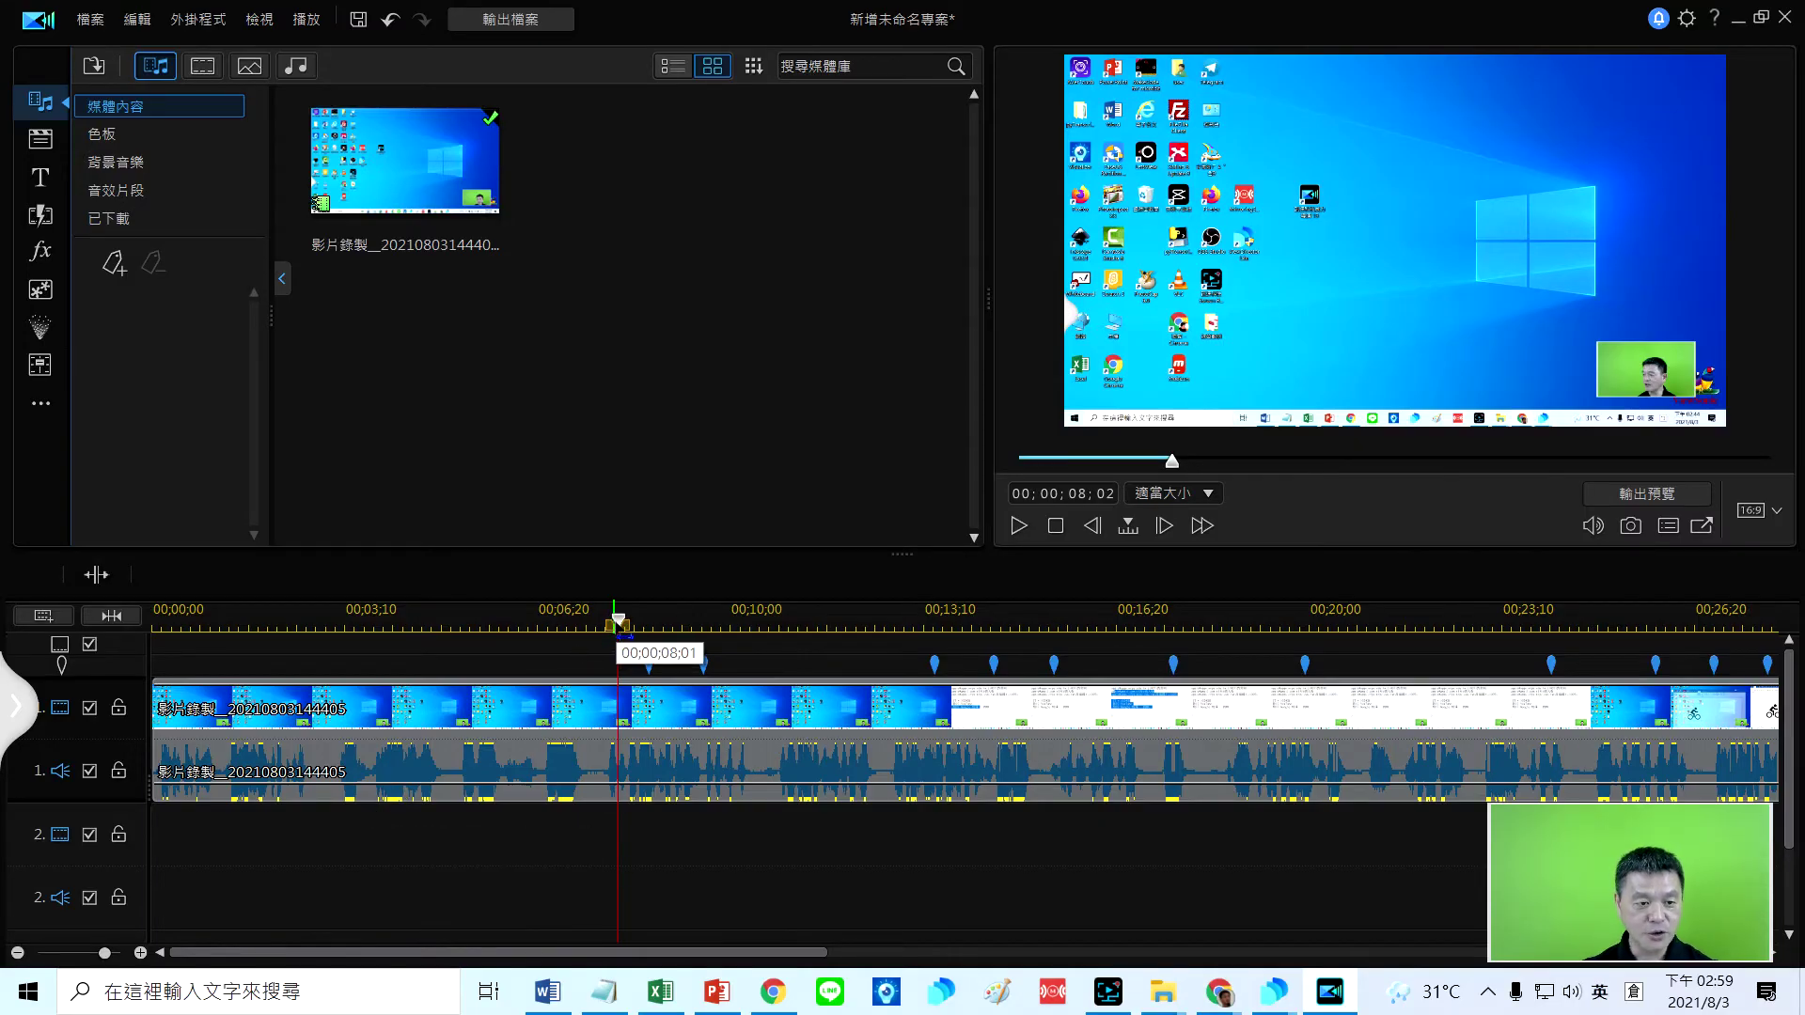
- Split the clip at 00;00;03;04 and again at 00;00;07;26 to isolate the unwanted passage
click(333, 622)
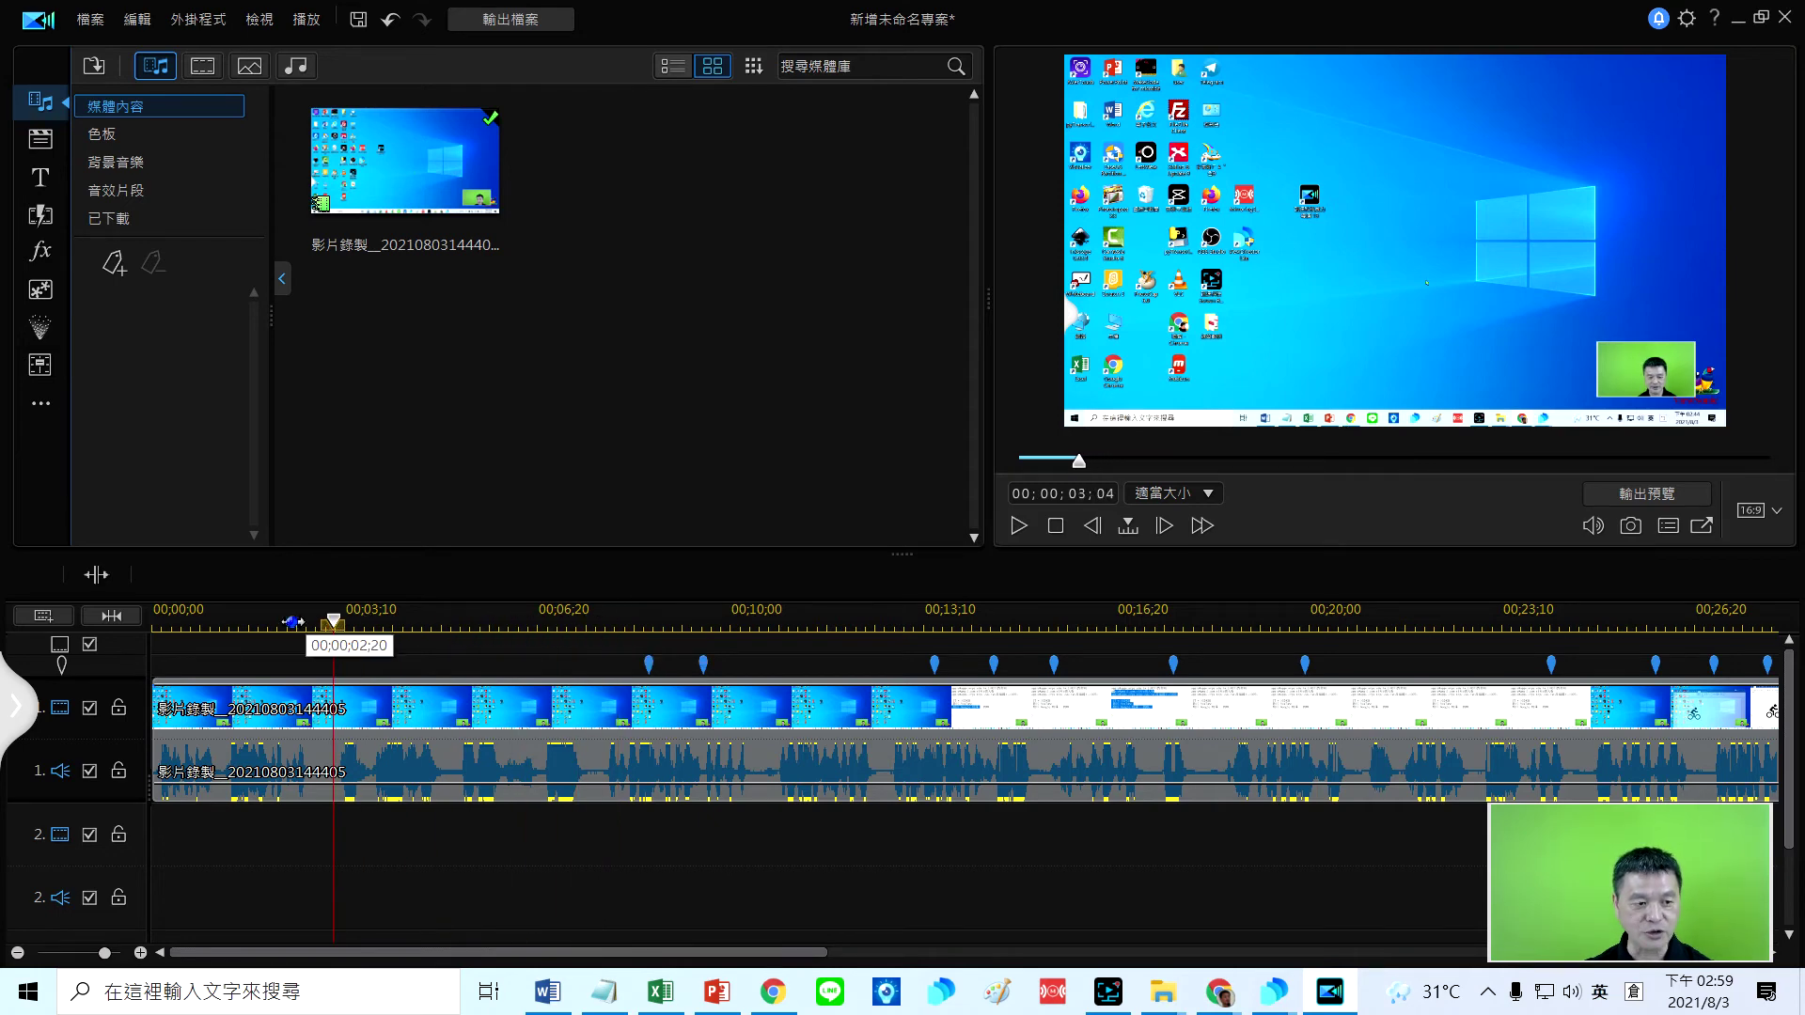
click(392, 748)
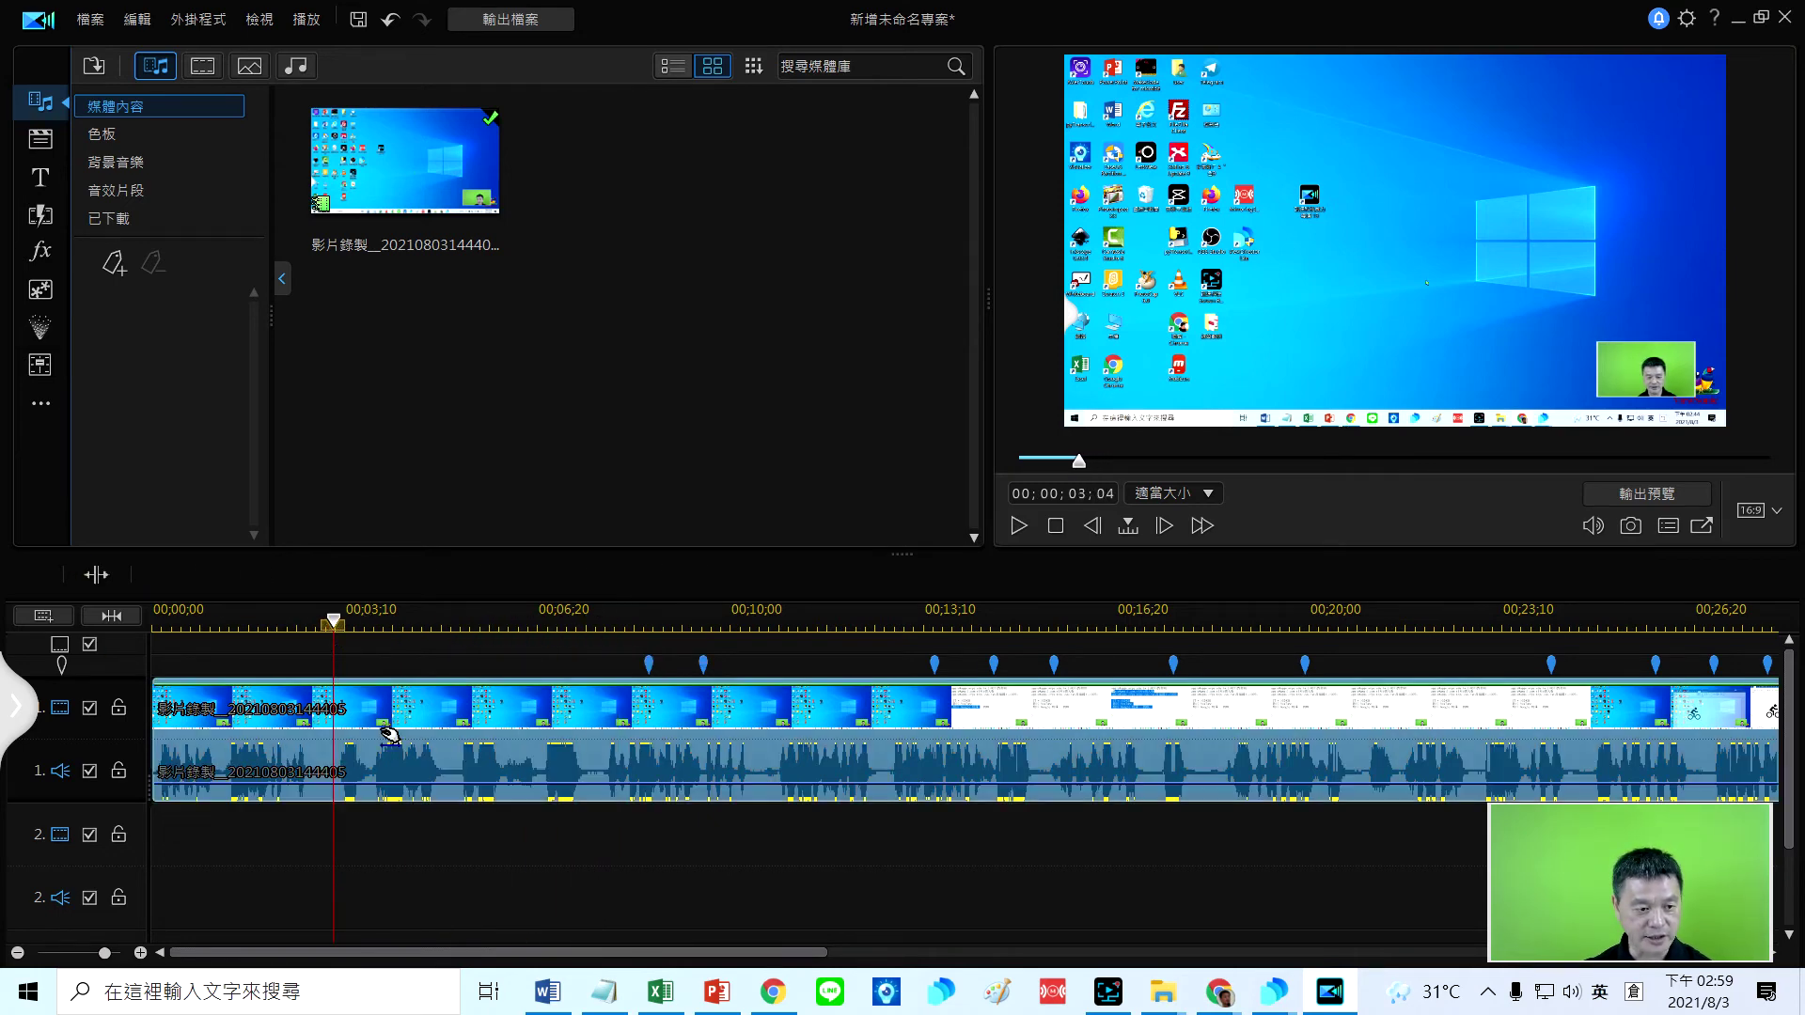
click(111, 581)
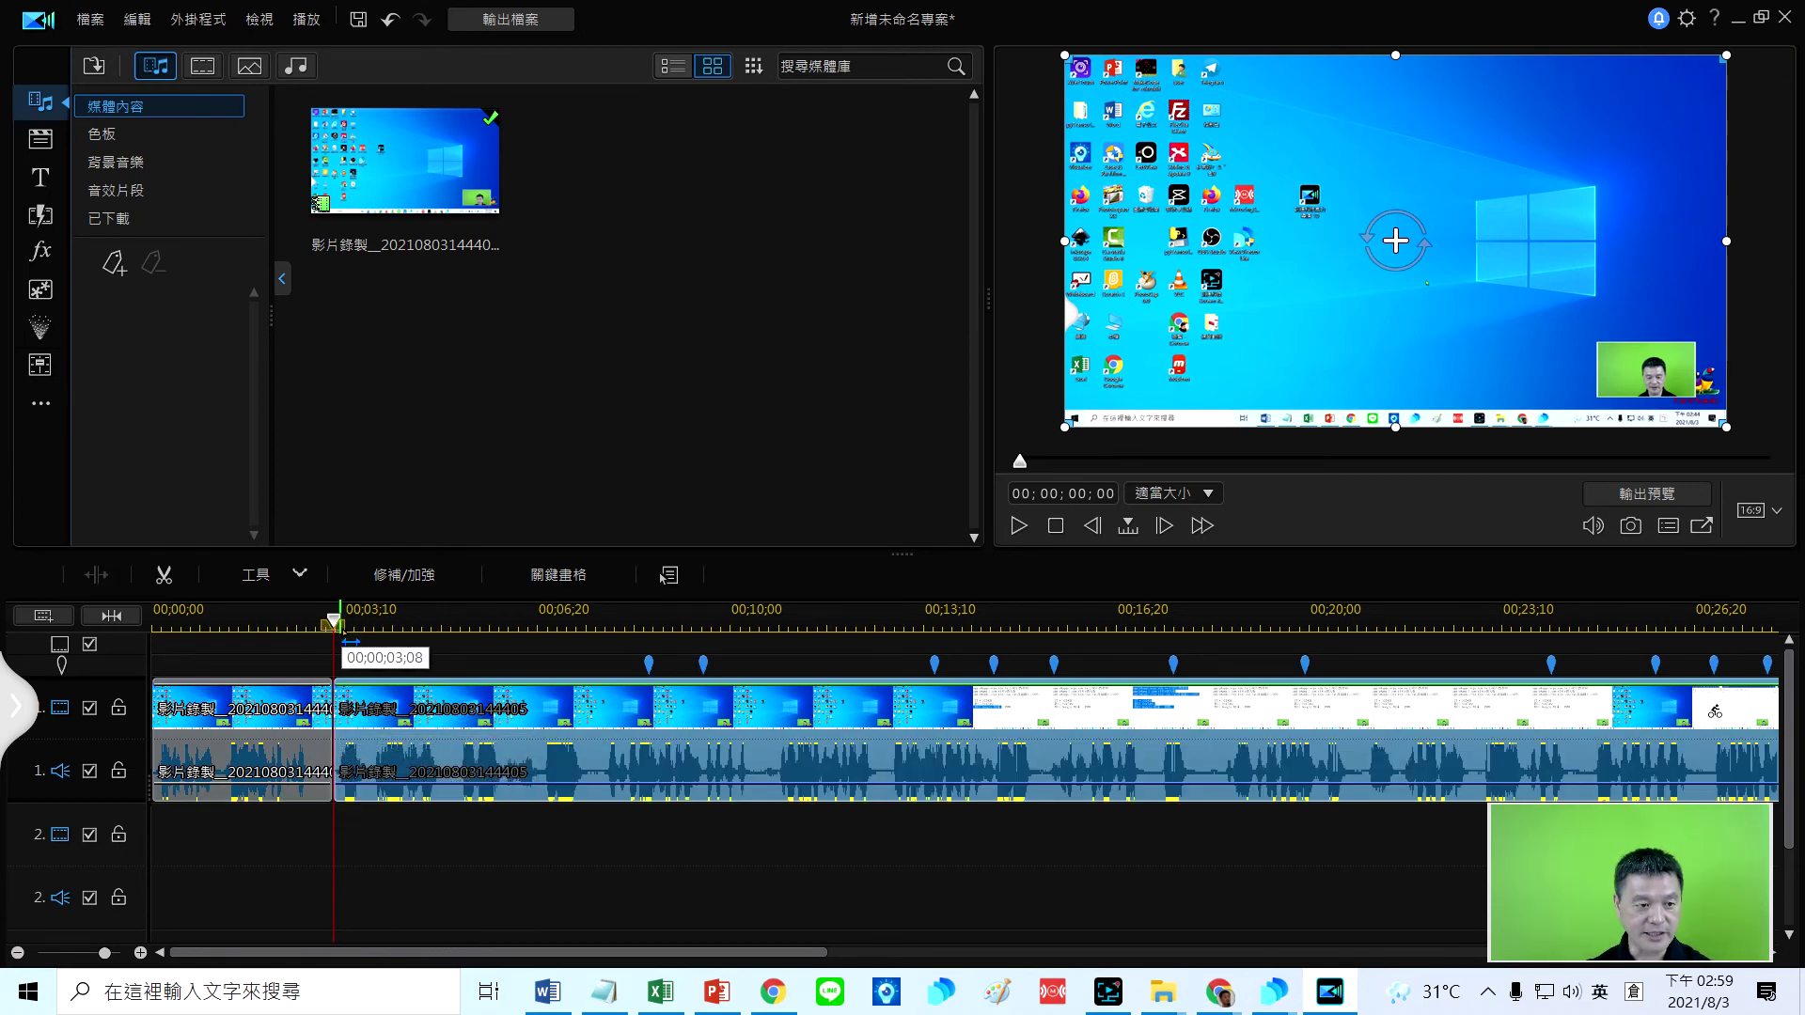
drag(332, 620, 497, 623)
click(549, 620)
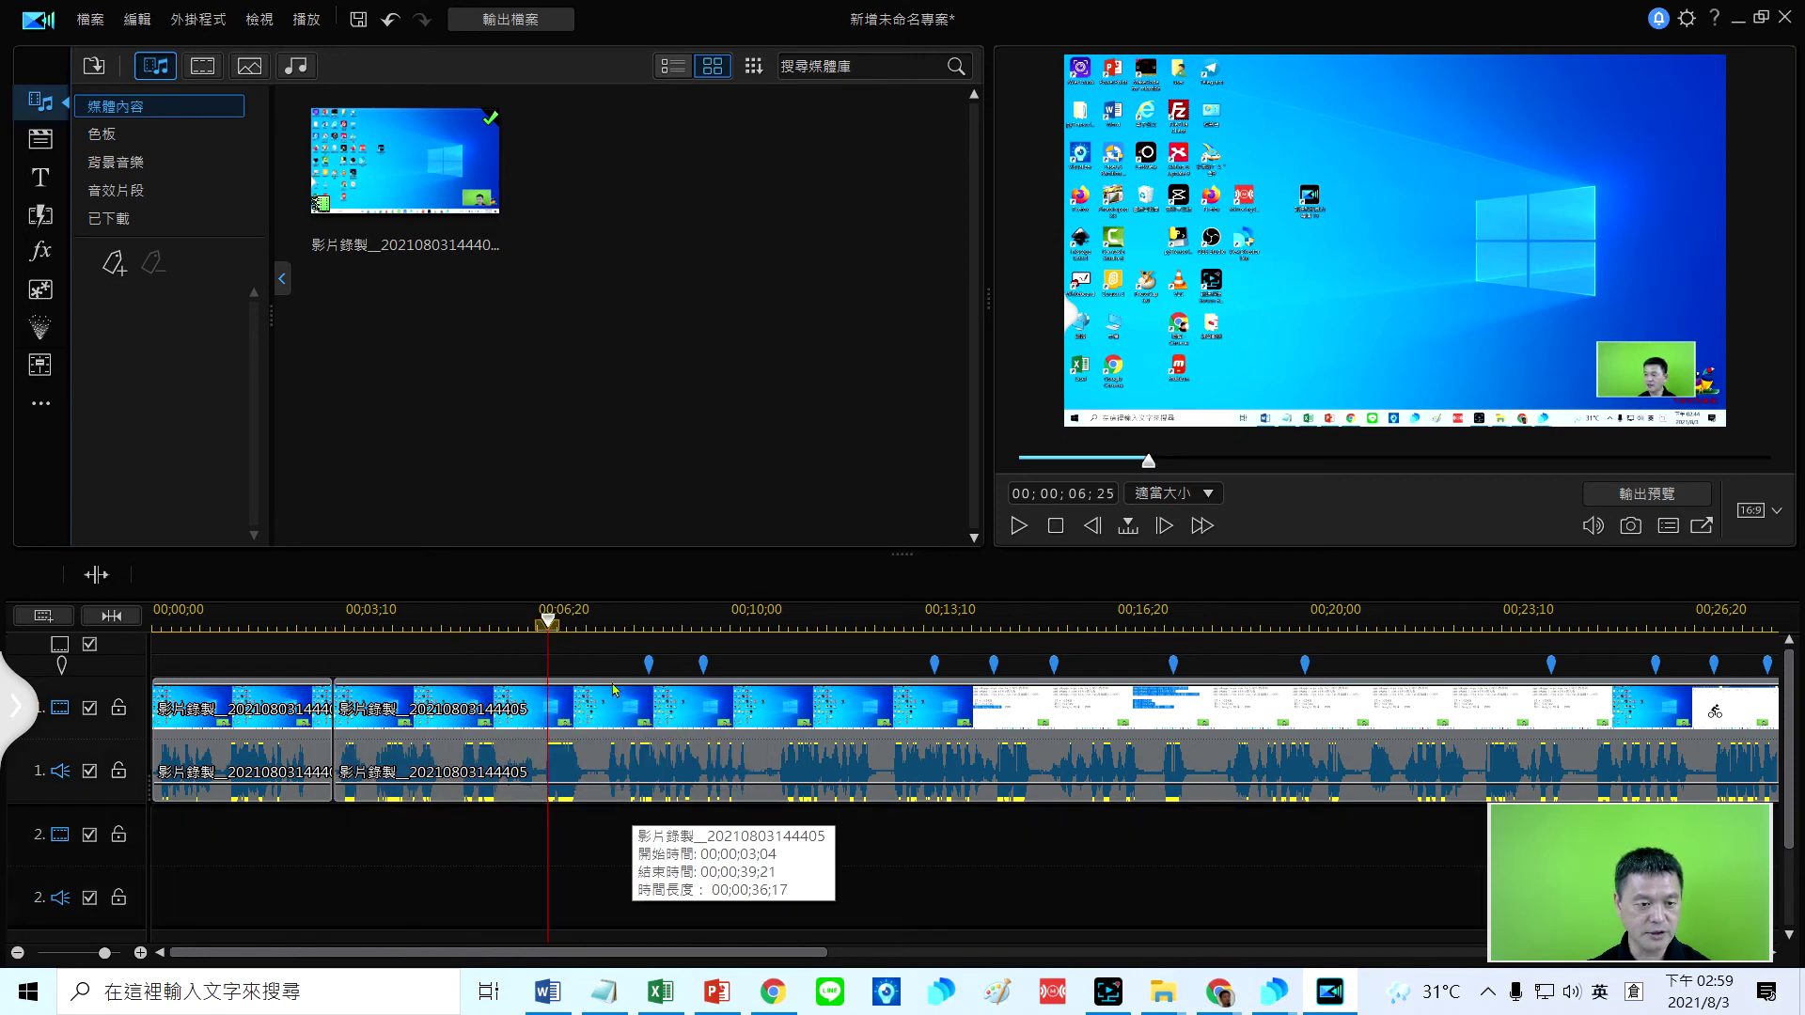
click(607, 619)
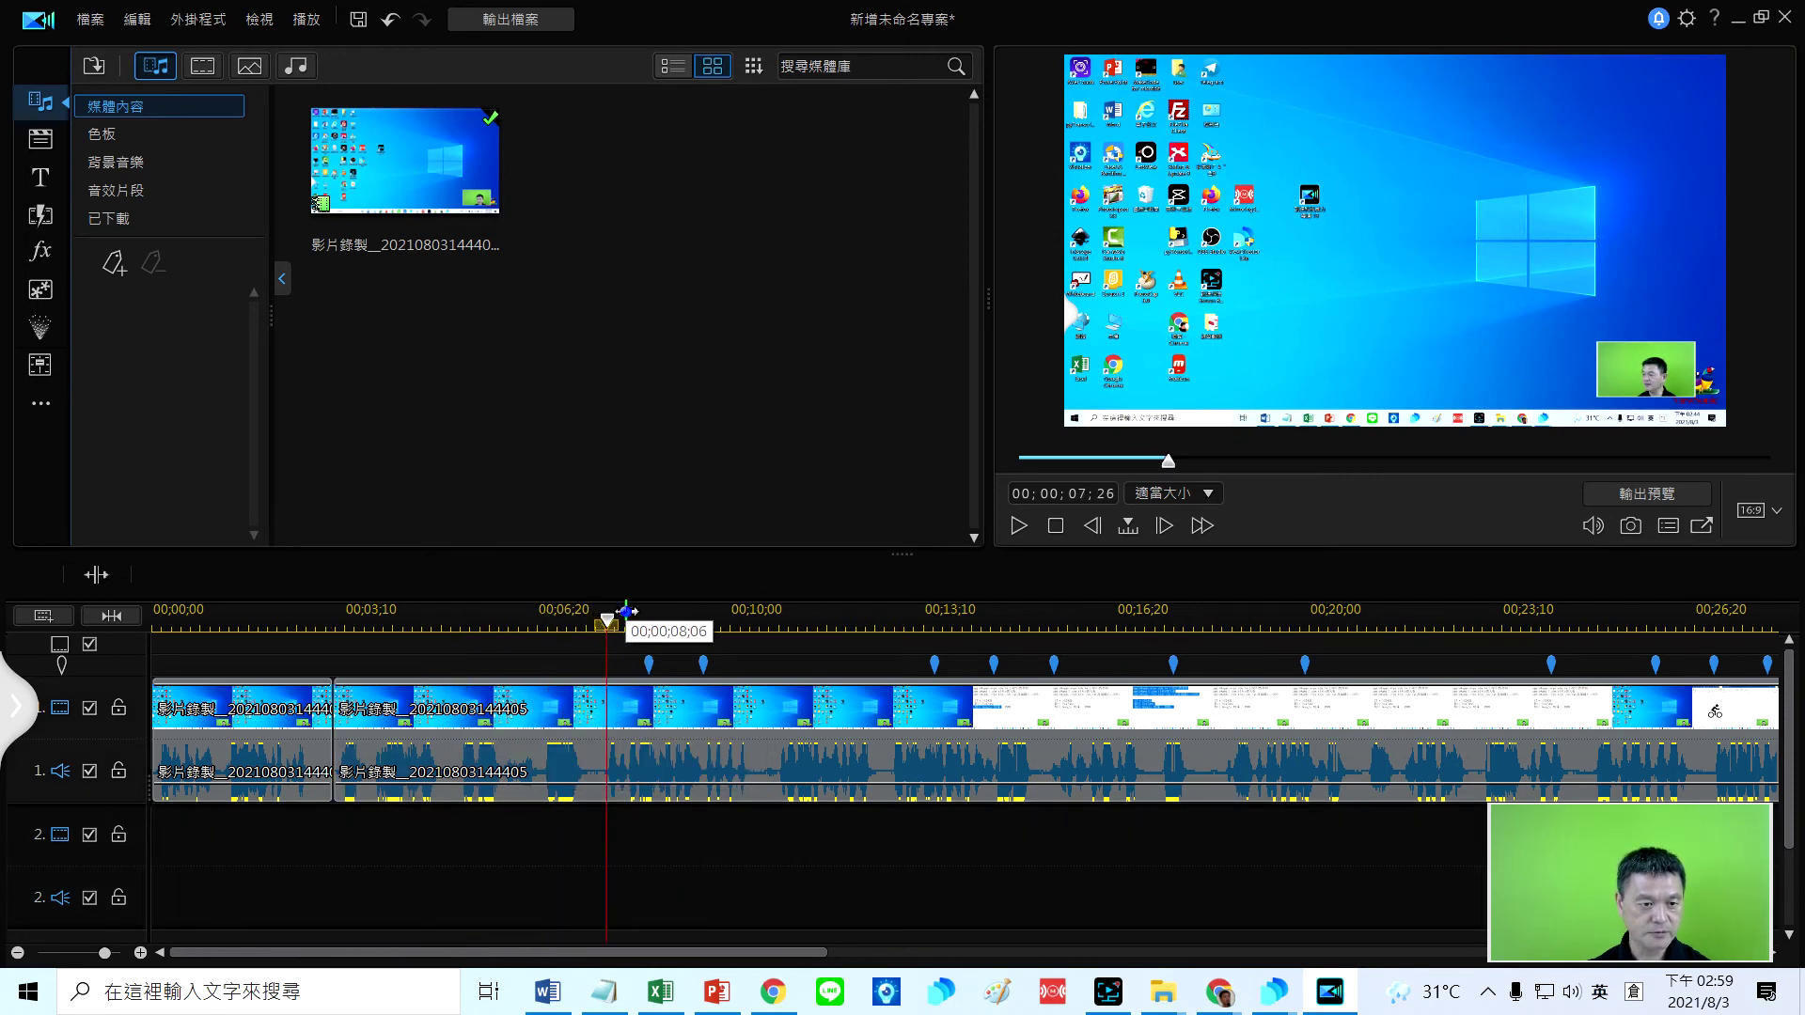
click(93, 571)
- Remove the middle segment between the two splits, filling the gap and moving all clips (移除、填滿空隙和移動所有片段)
click(476, 720)
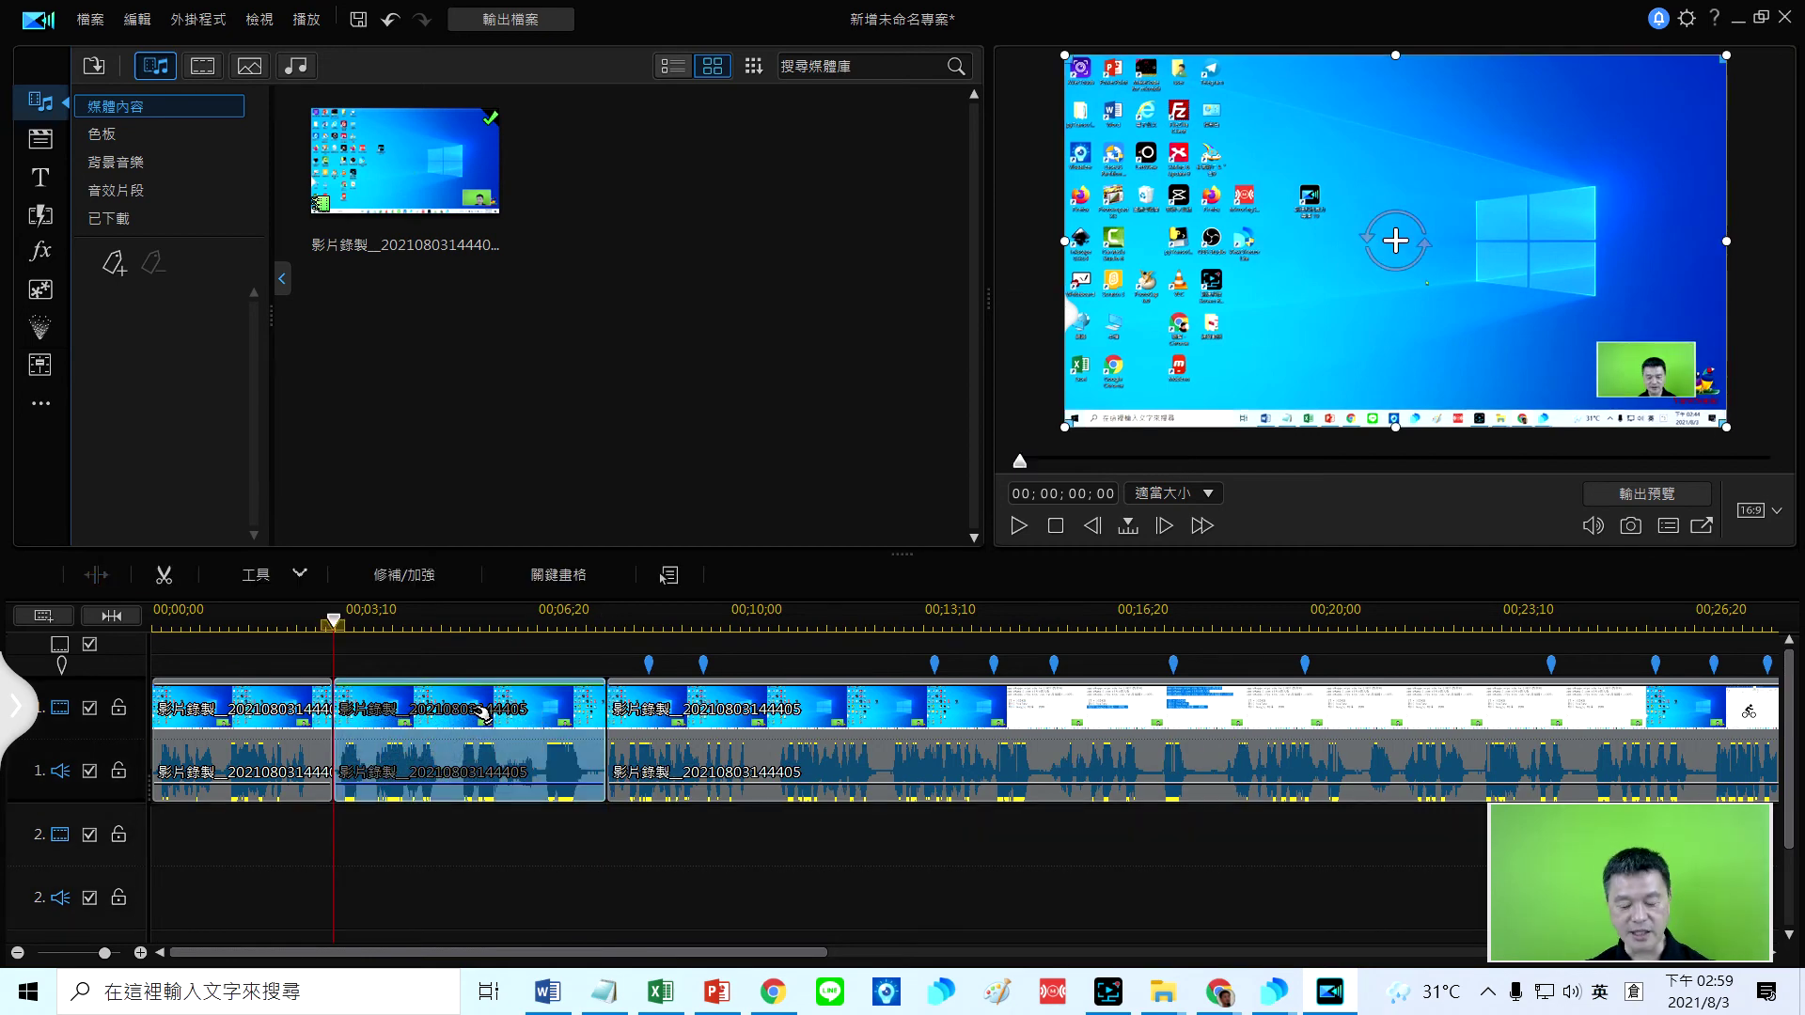
key(Delete)
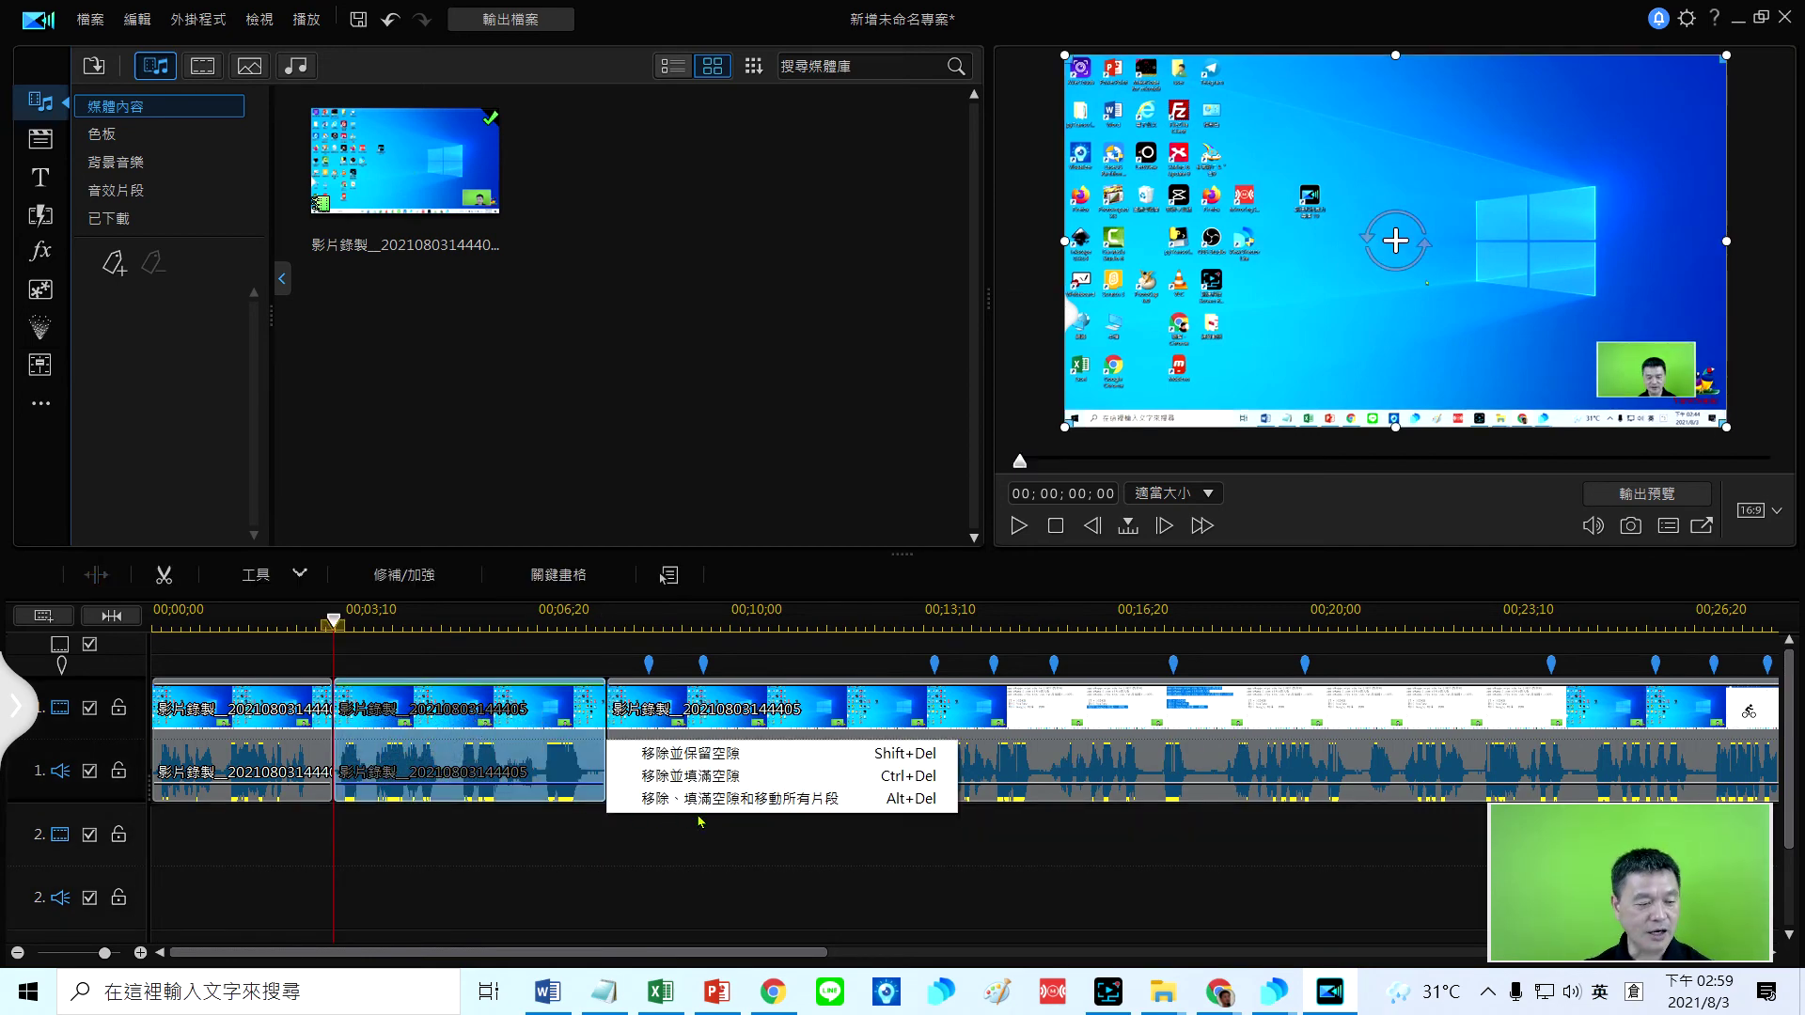
click(757, 799)
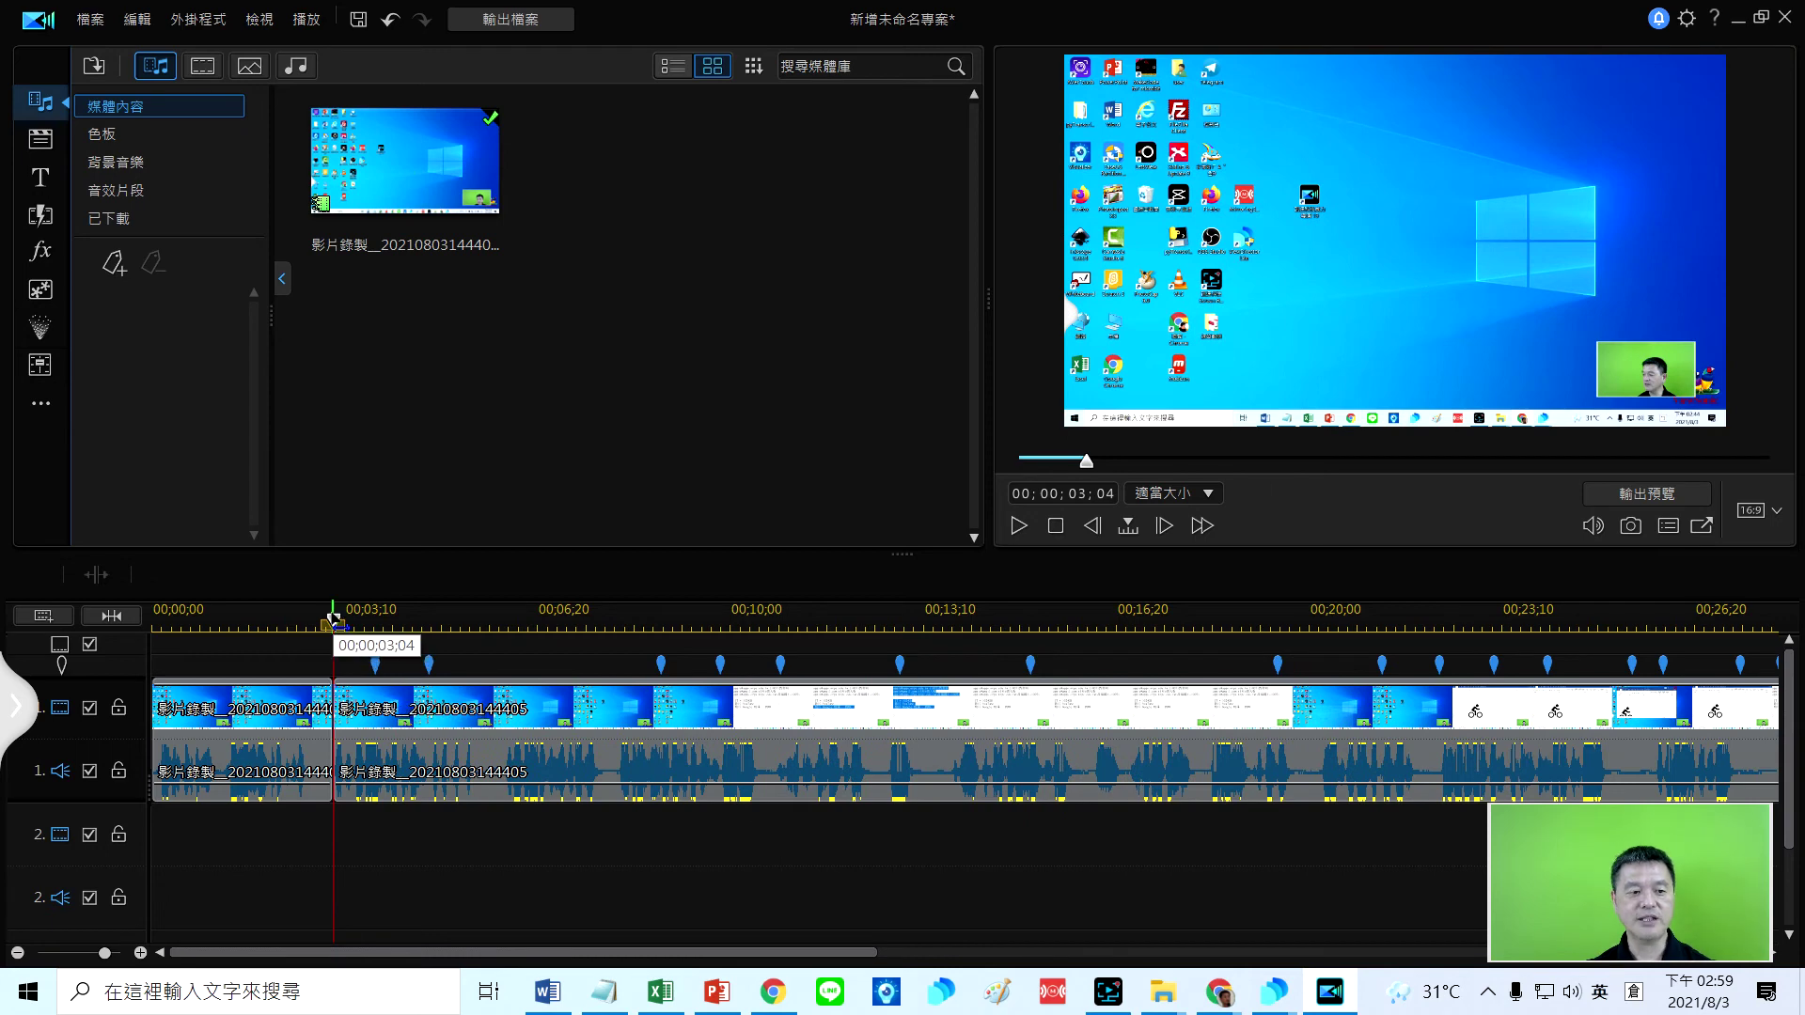
- Play the edited timeline from near the start, pause at 00;00;06;07, and inspect the waveform after the cut for another unwanted passage
drag(334, 620, 155, 620)
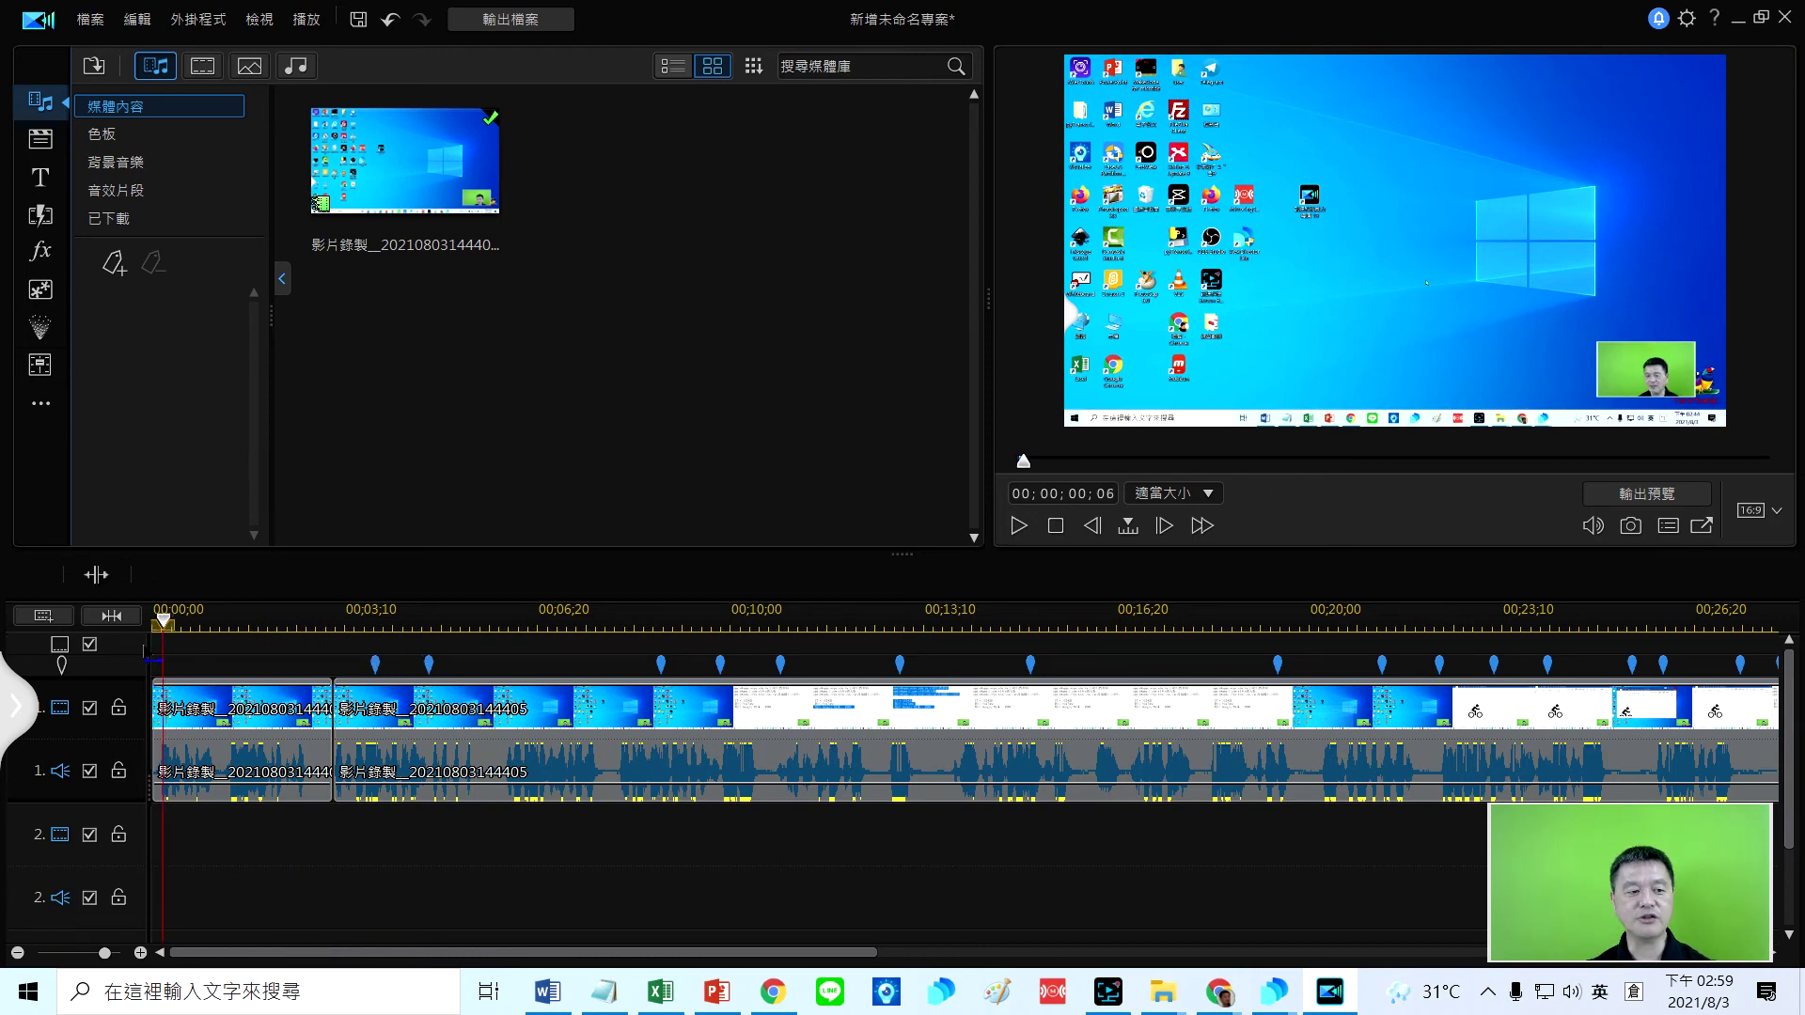
click(1010, 535)
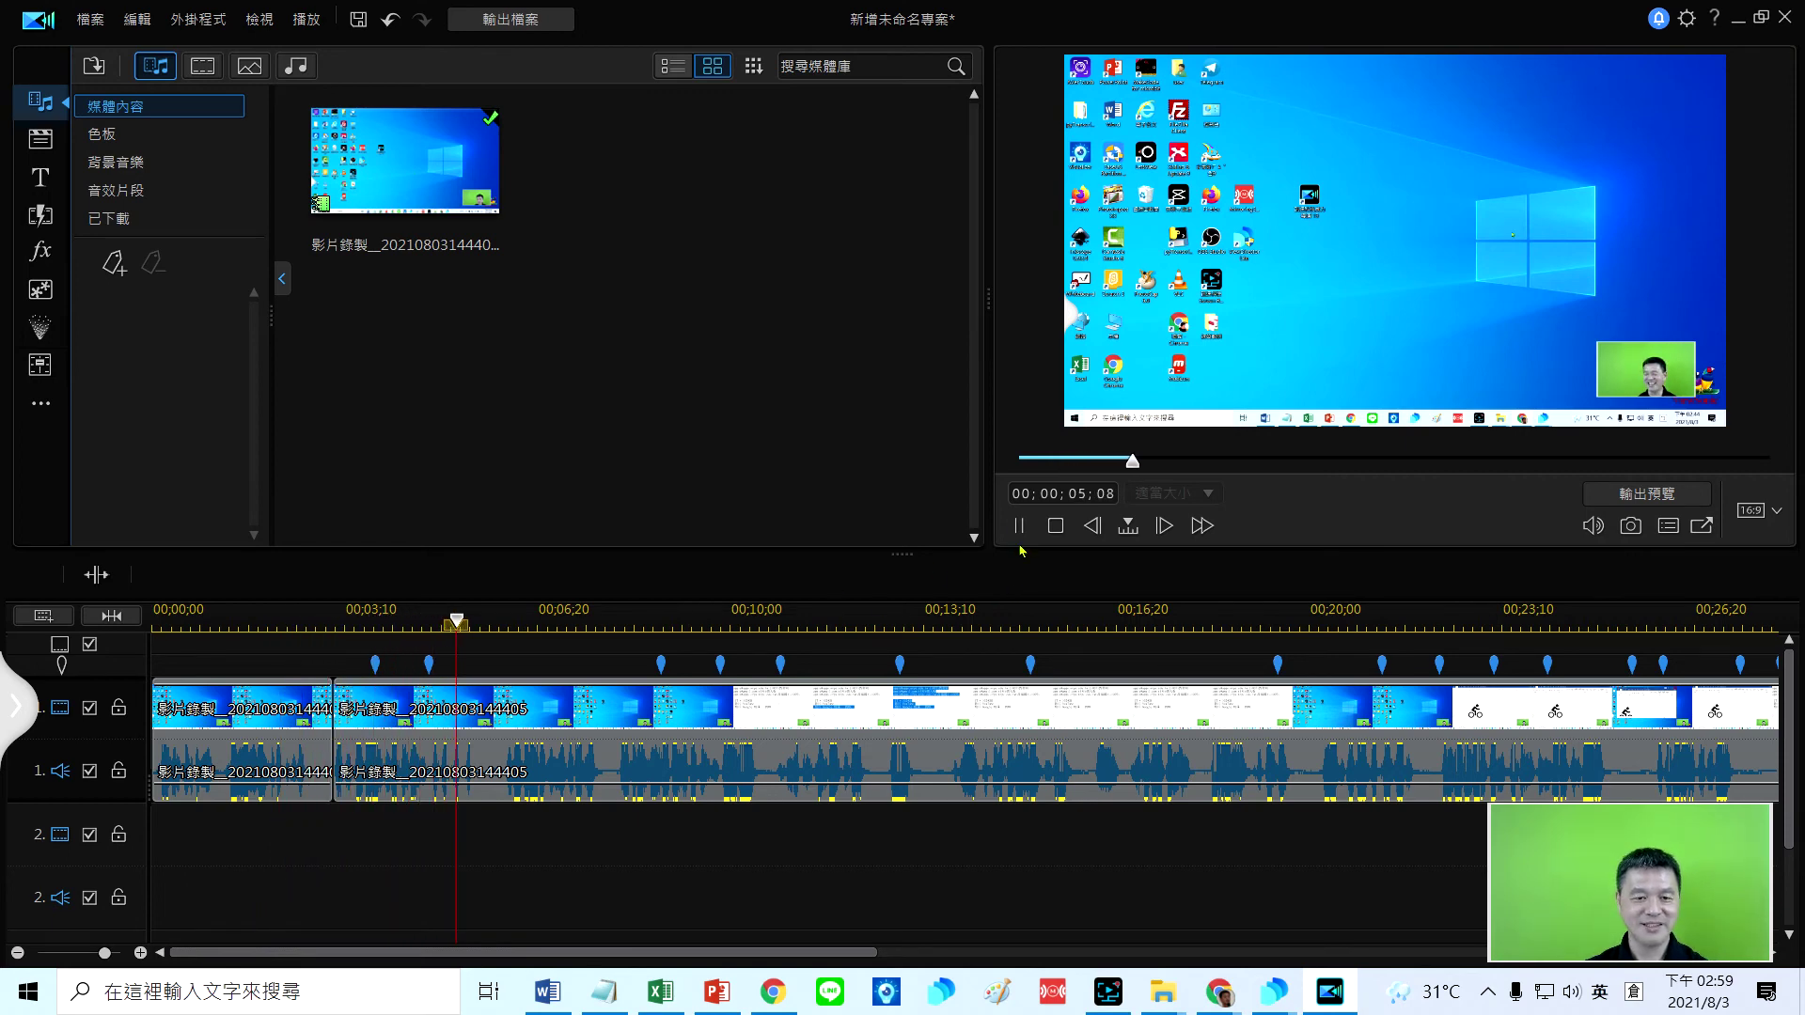
key(space)
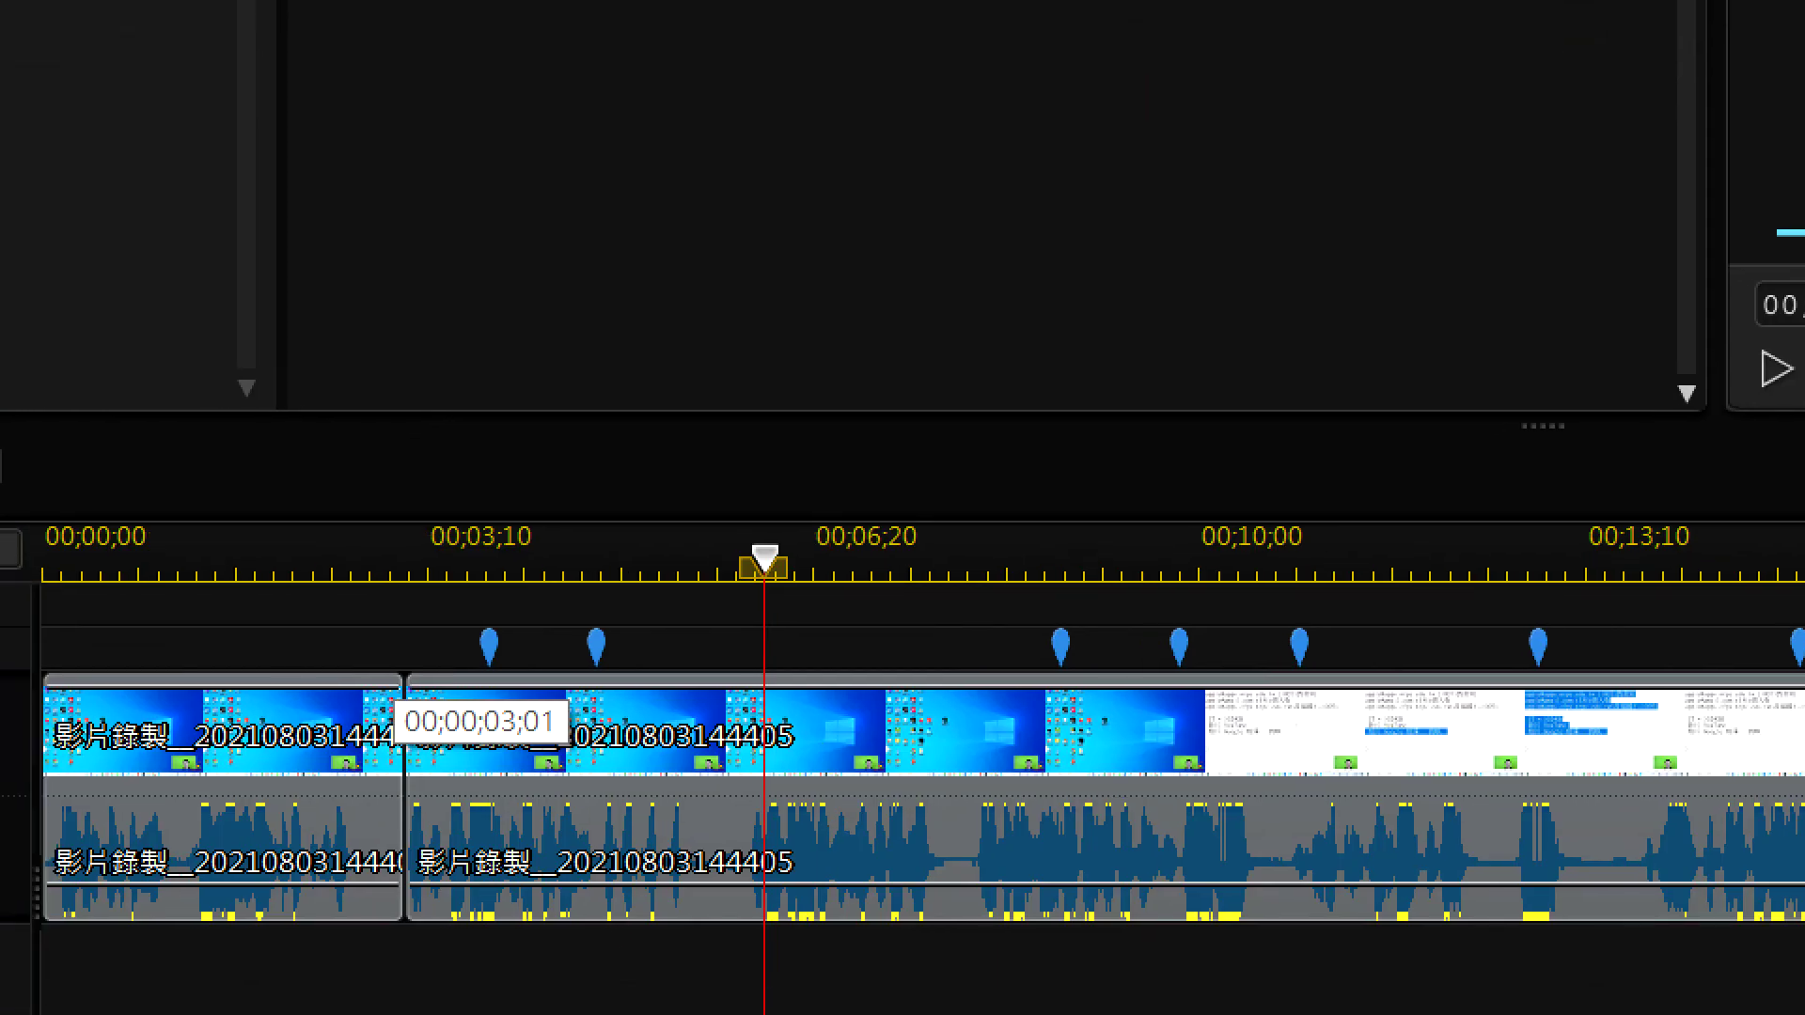
mouse_move(431, 938)
mouse_down()
mouse_move(717, 943)
mouse_move(733, 926)
mouse_up()
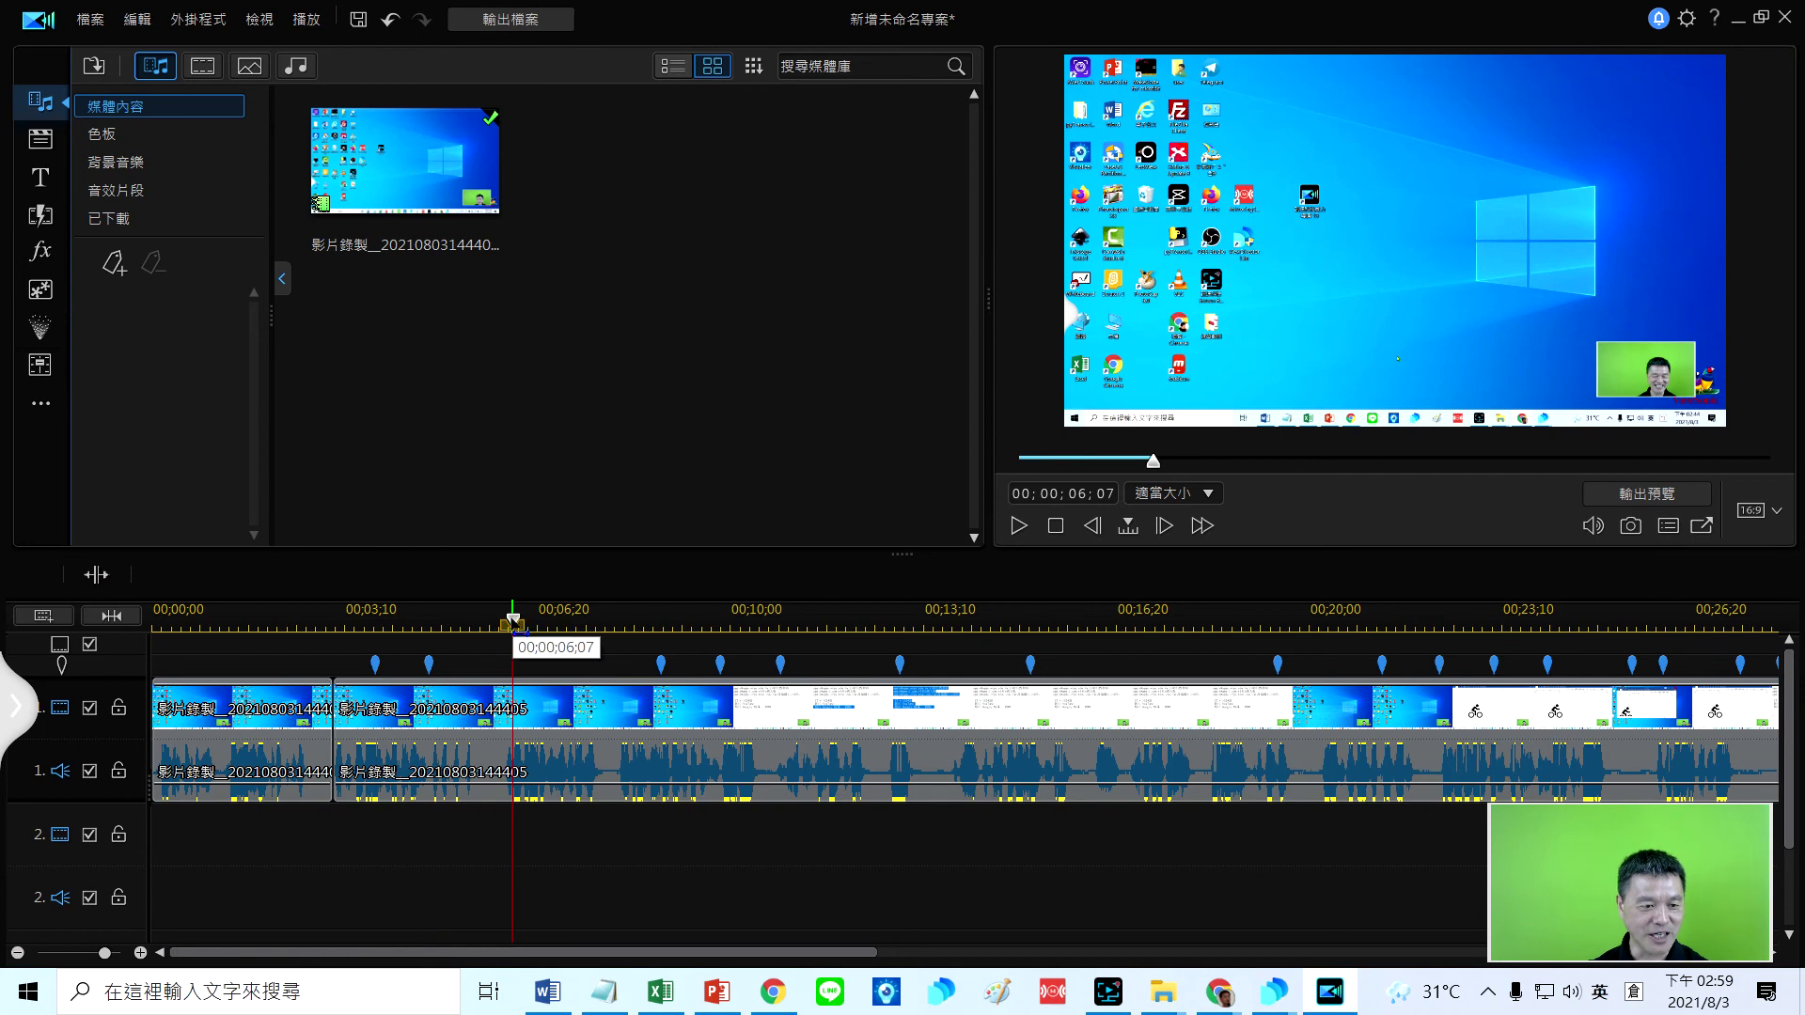
- Split the second clip at 00;00;05;29 and remove its part before the split, filling the gap and moving all clips
drag(524, 645, 508, 645)
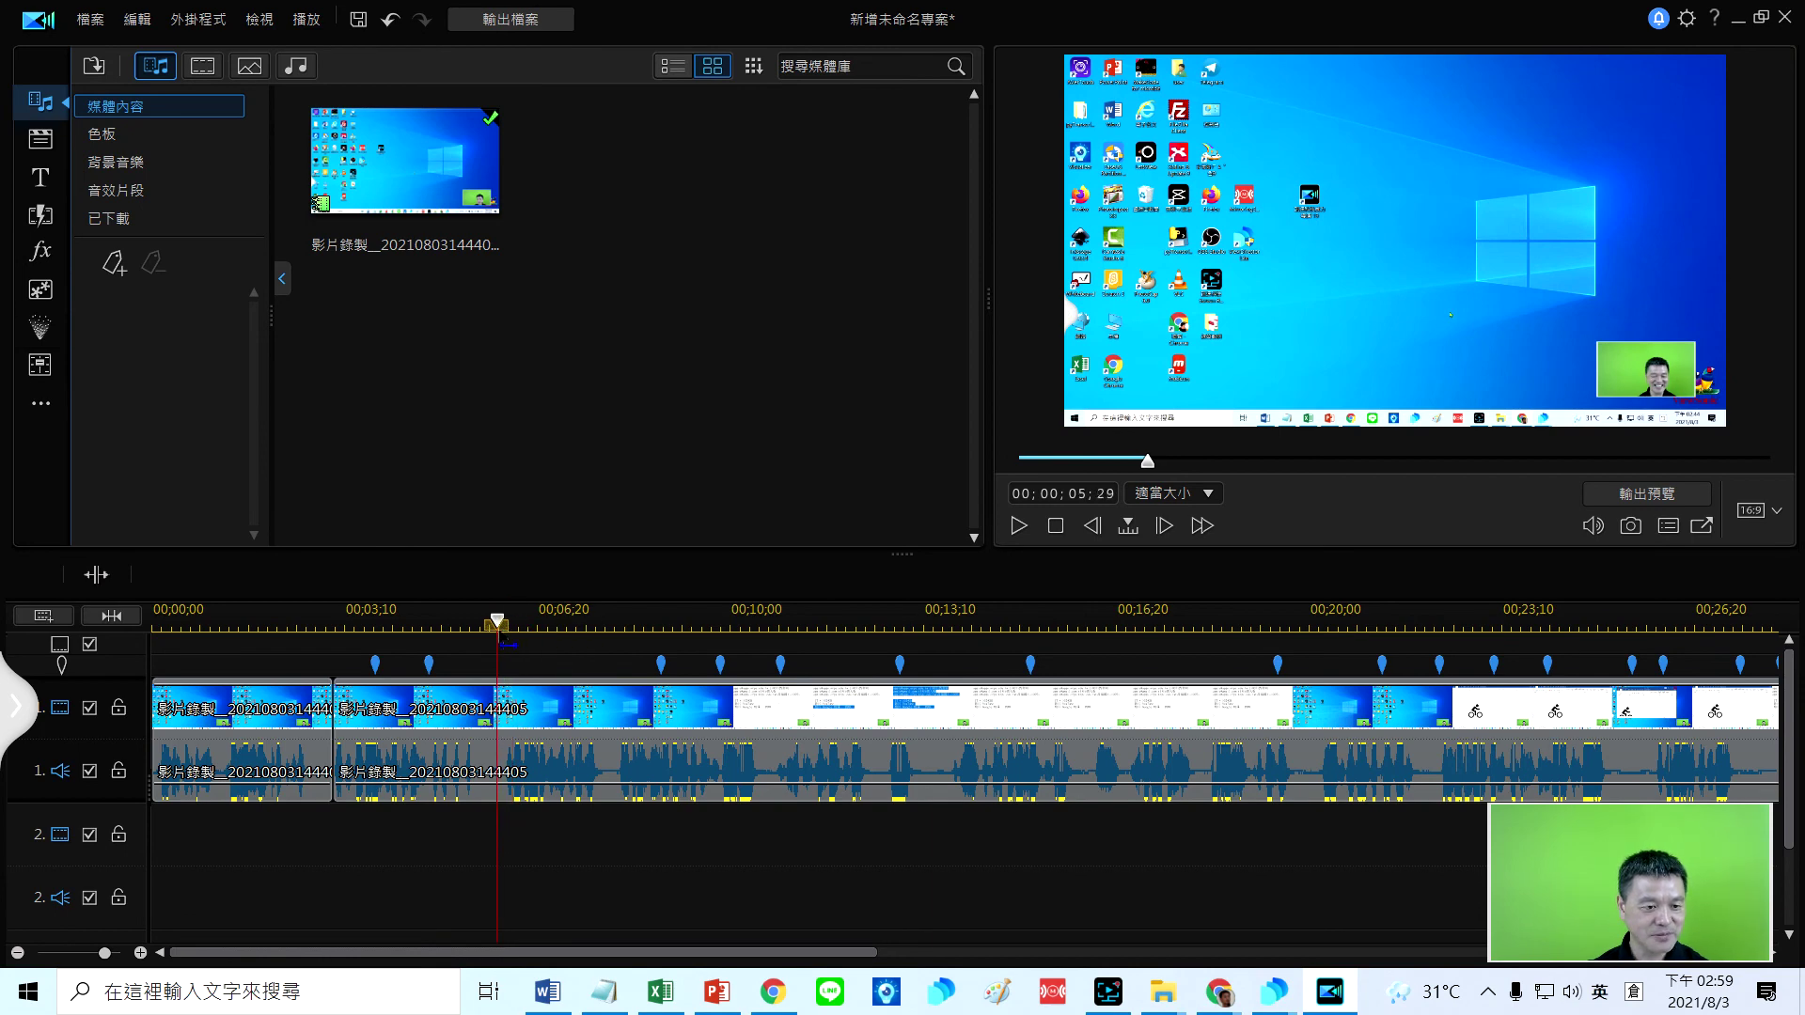
click(96, 575)
click(439, 732)
right_click(489, 738)
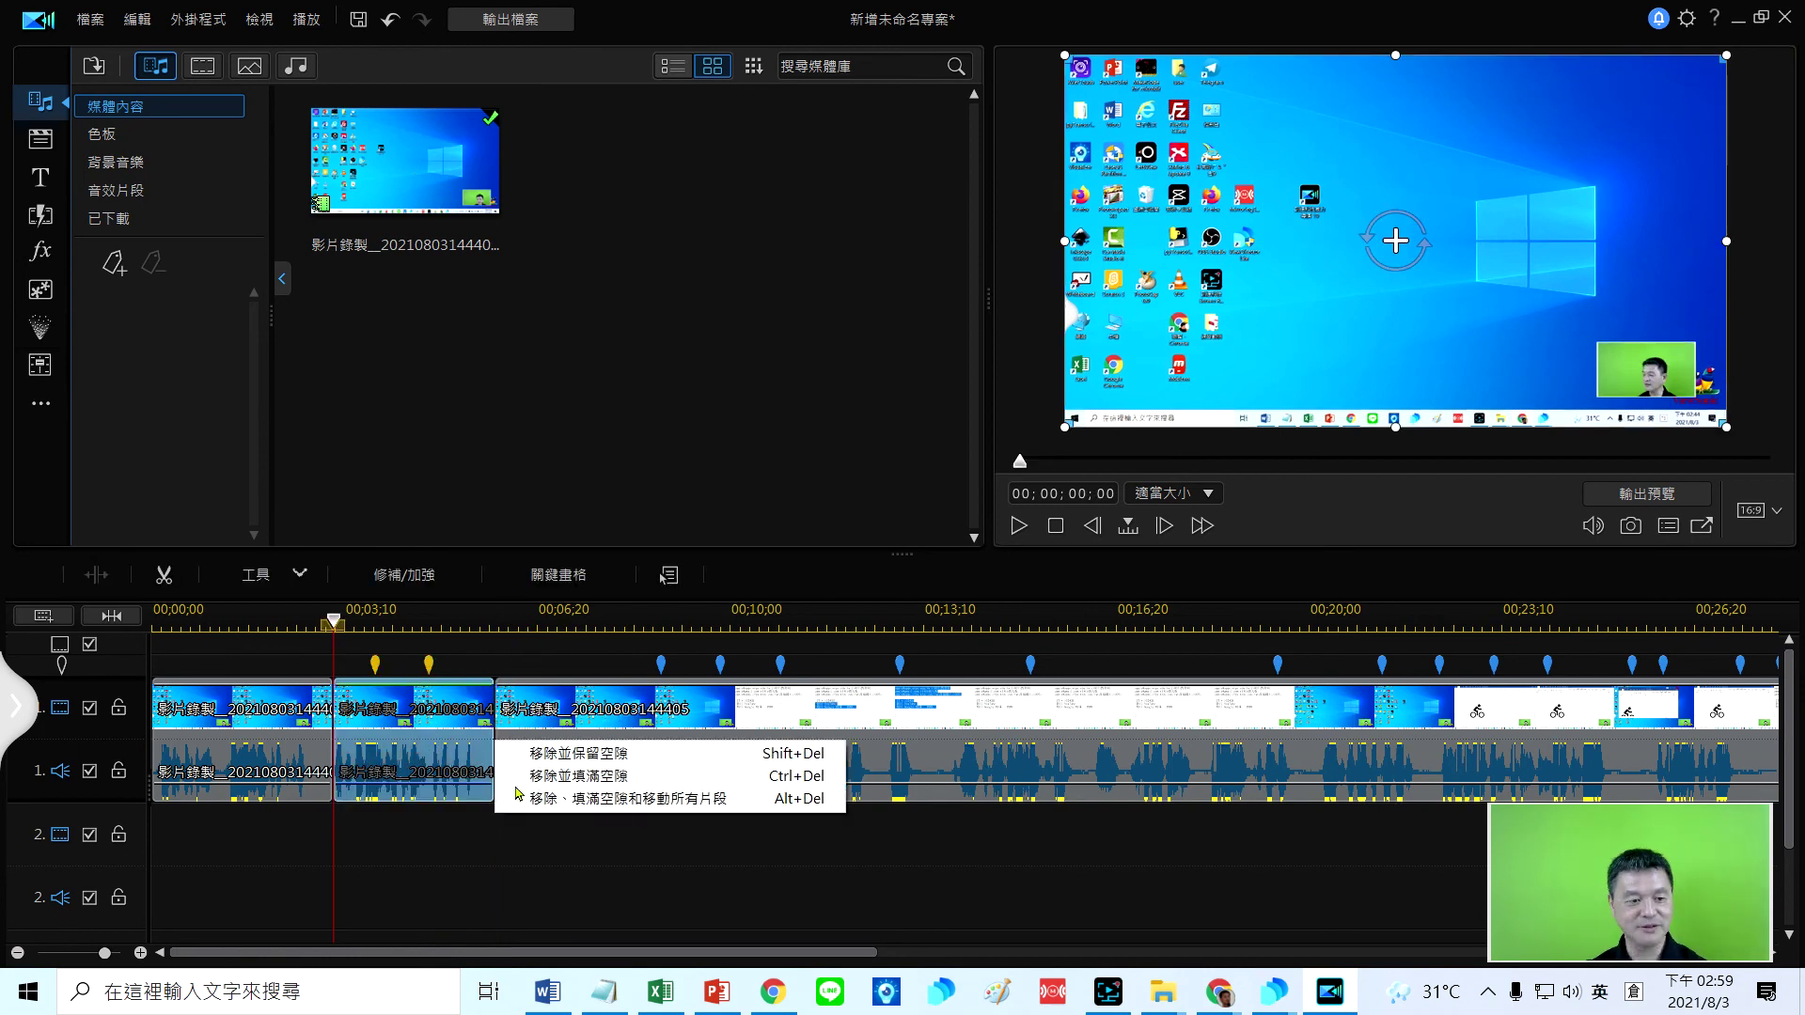
click(635, 803)
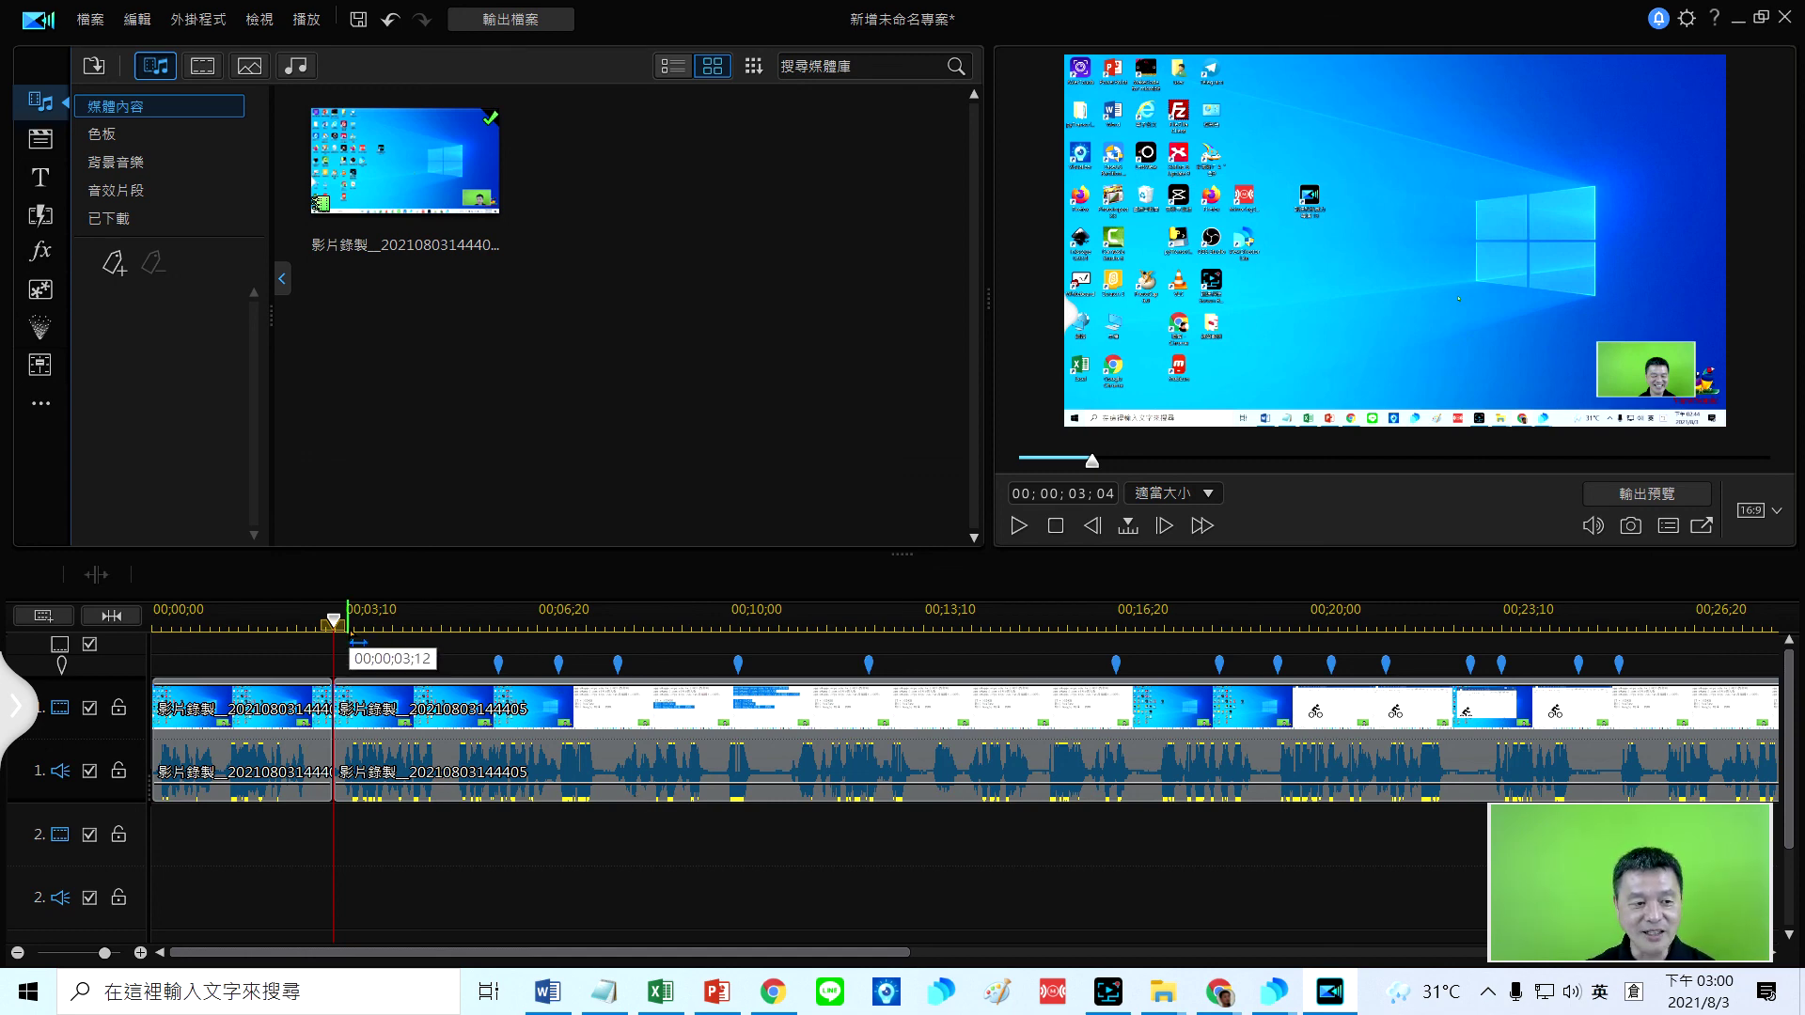
- Move the playhead to 00;00;03;18 within the second clip and select that clip
drag(333, 620, 544, 623)
click(827, 711)
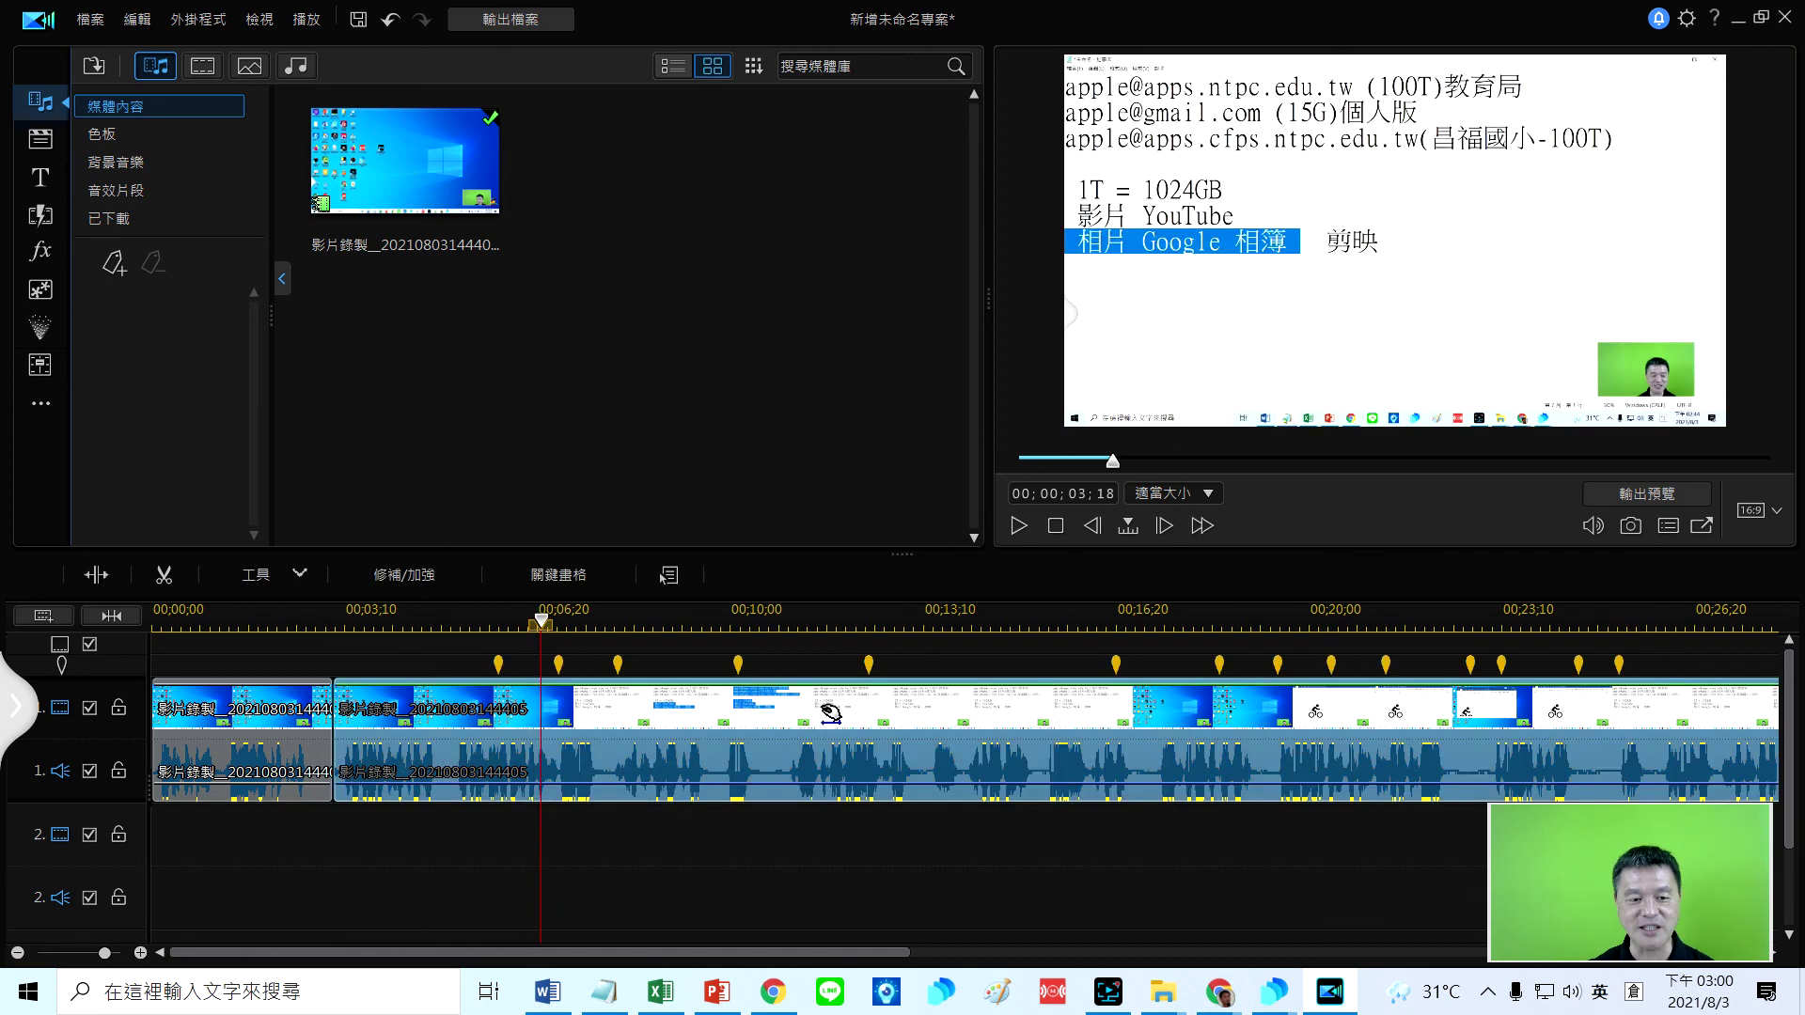